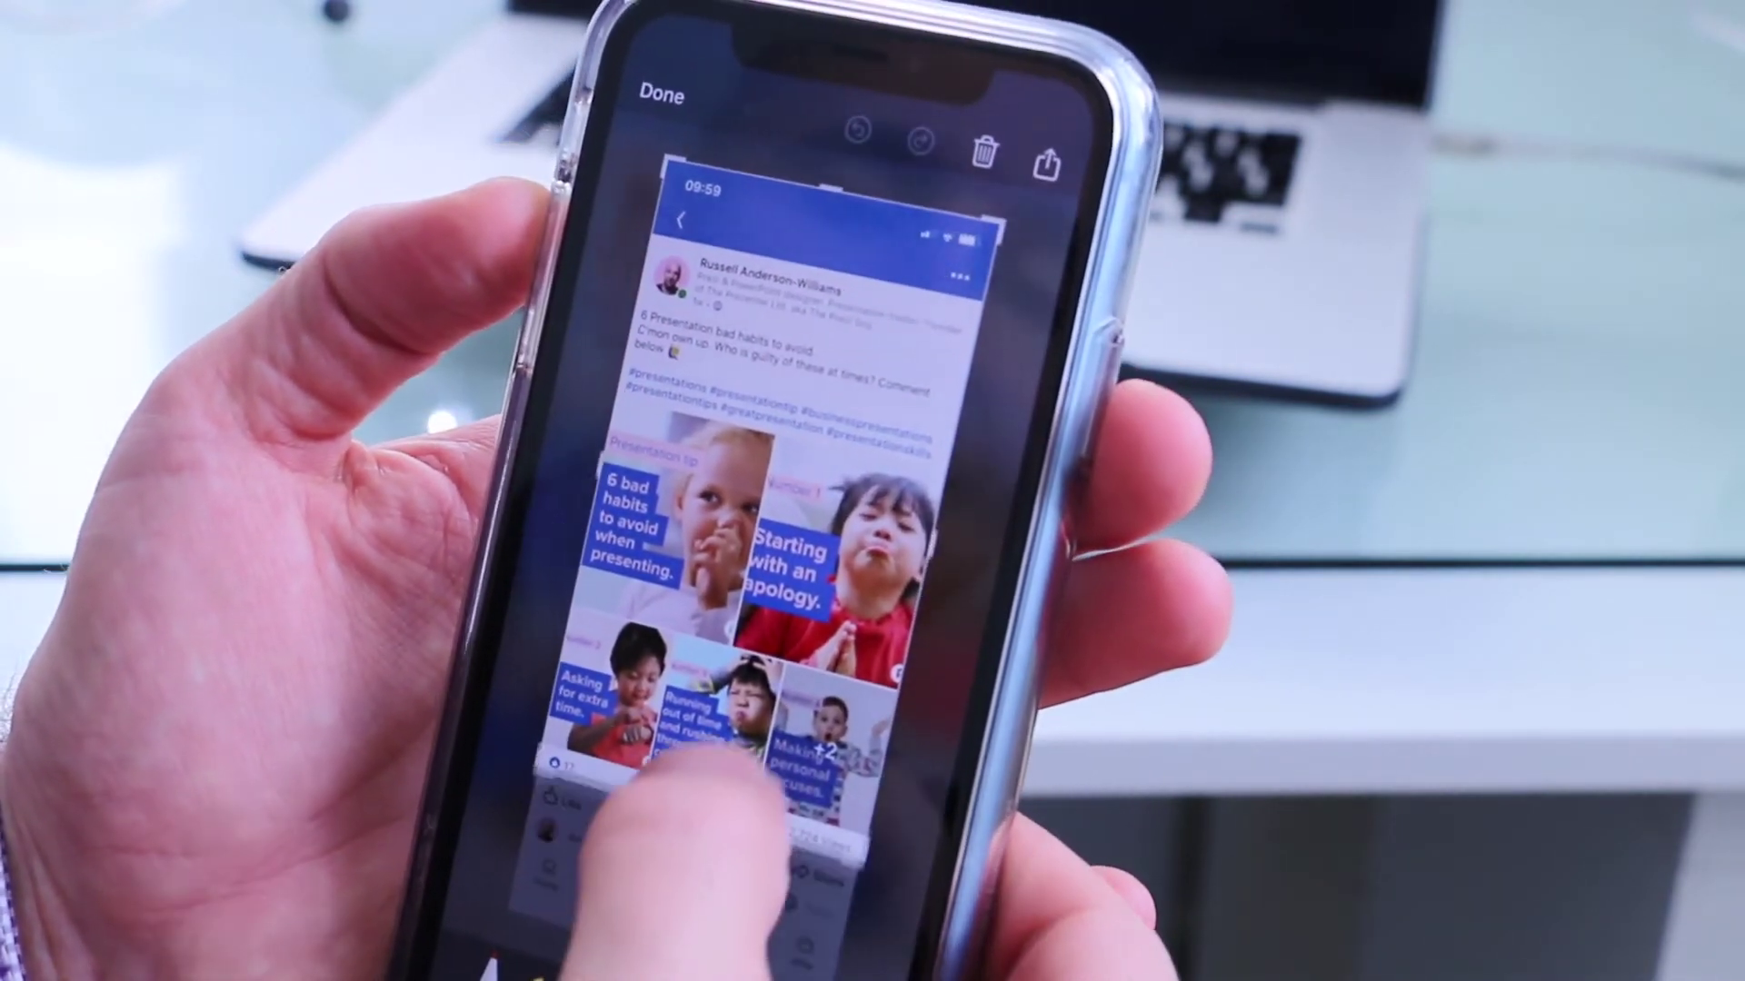
# Crop the screenshot to the post's author header, save it to Photos, and return home
pyautogui.moveTo(745, 540); pyautogui.dragTo(799, 359)
pyautogui.moveTo(797, 233); pyautogui.dragTo(823, 304)
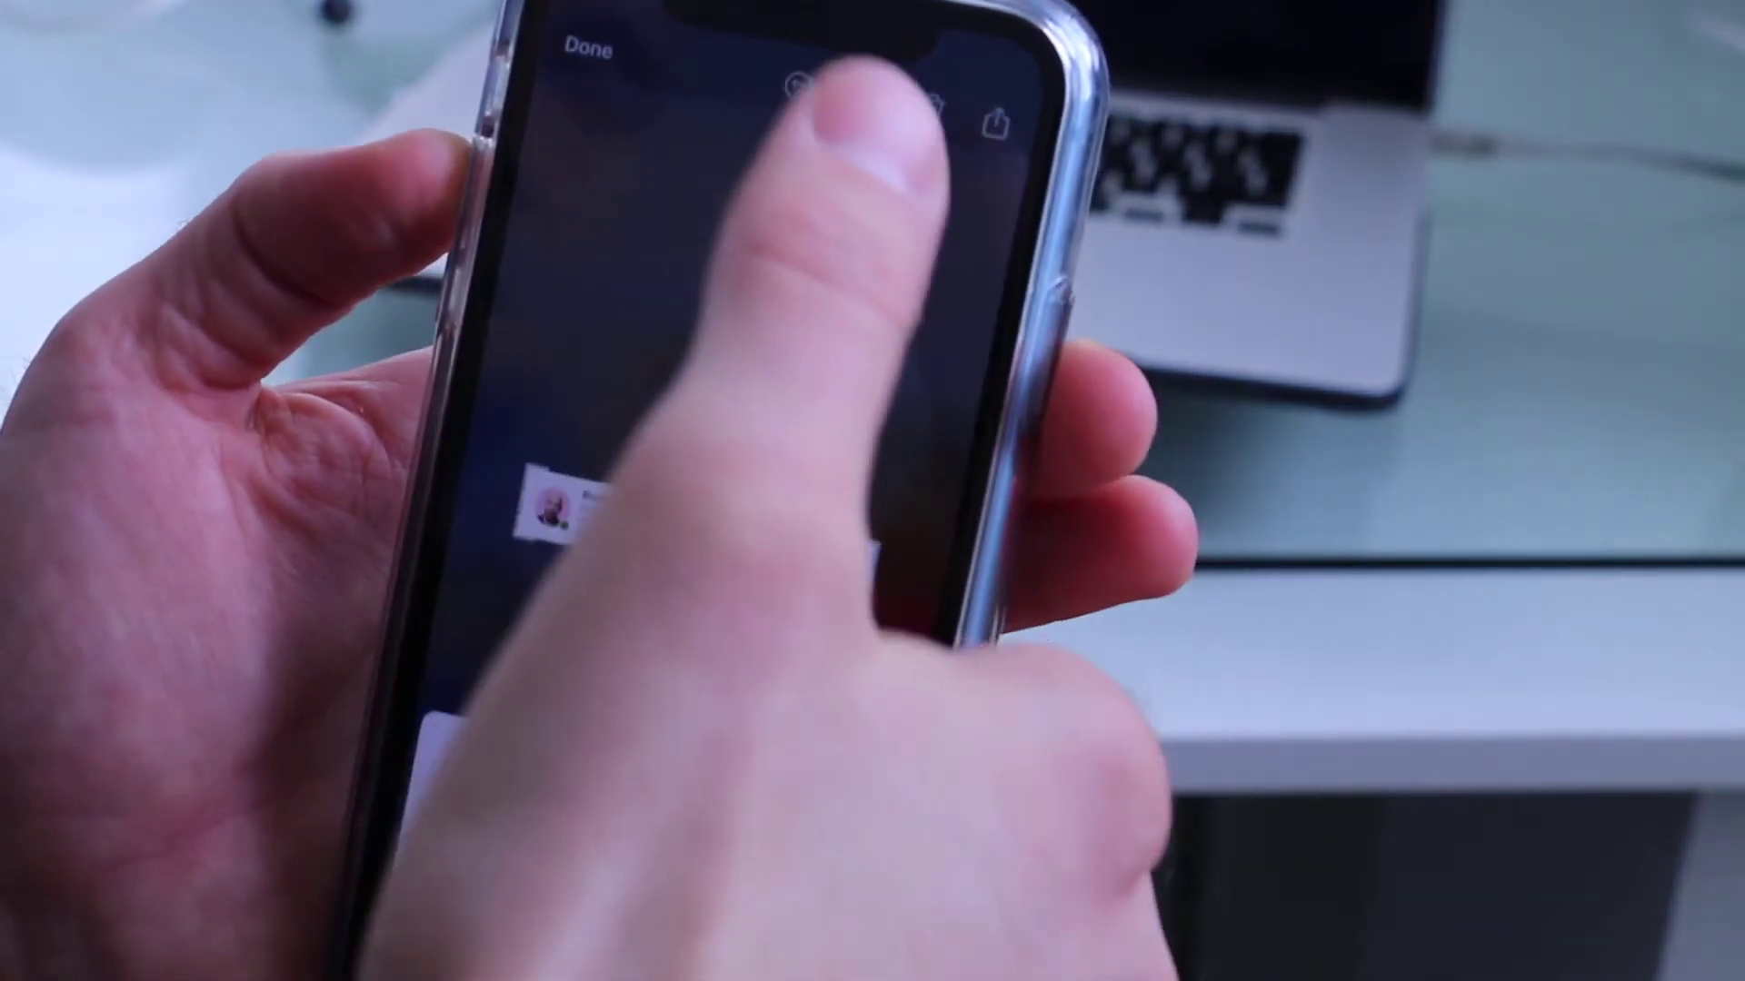
pyautogui.click(588, 47)
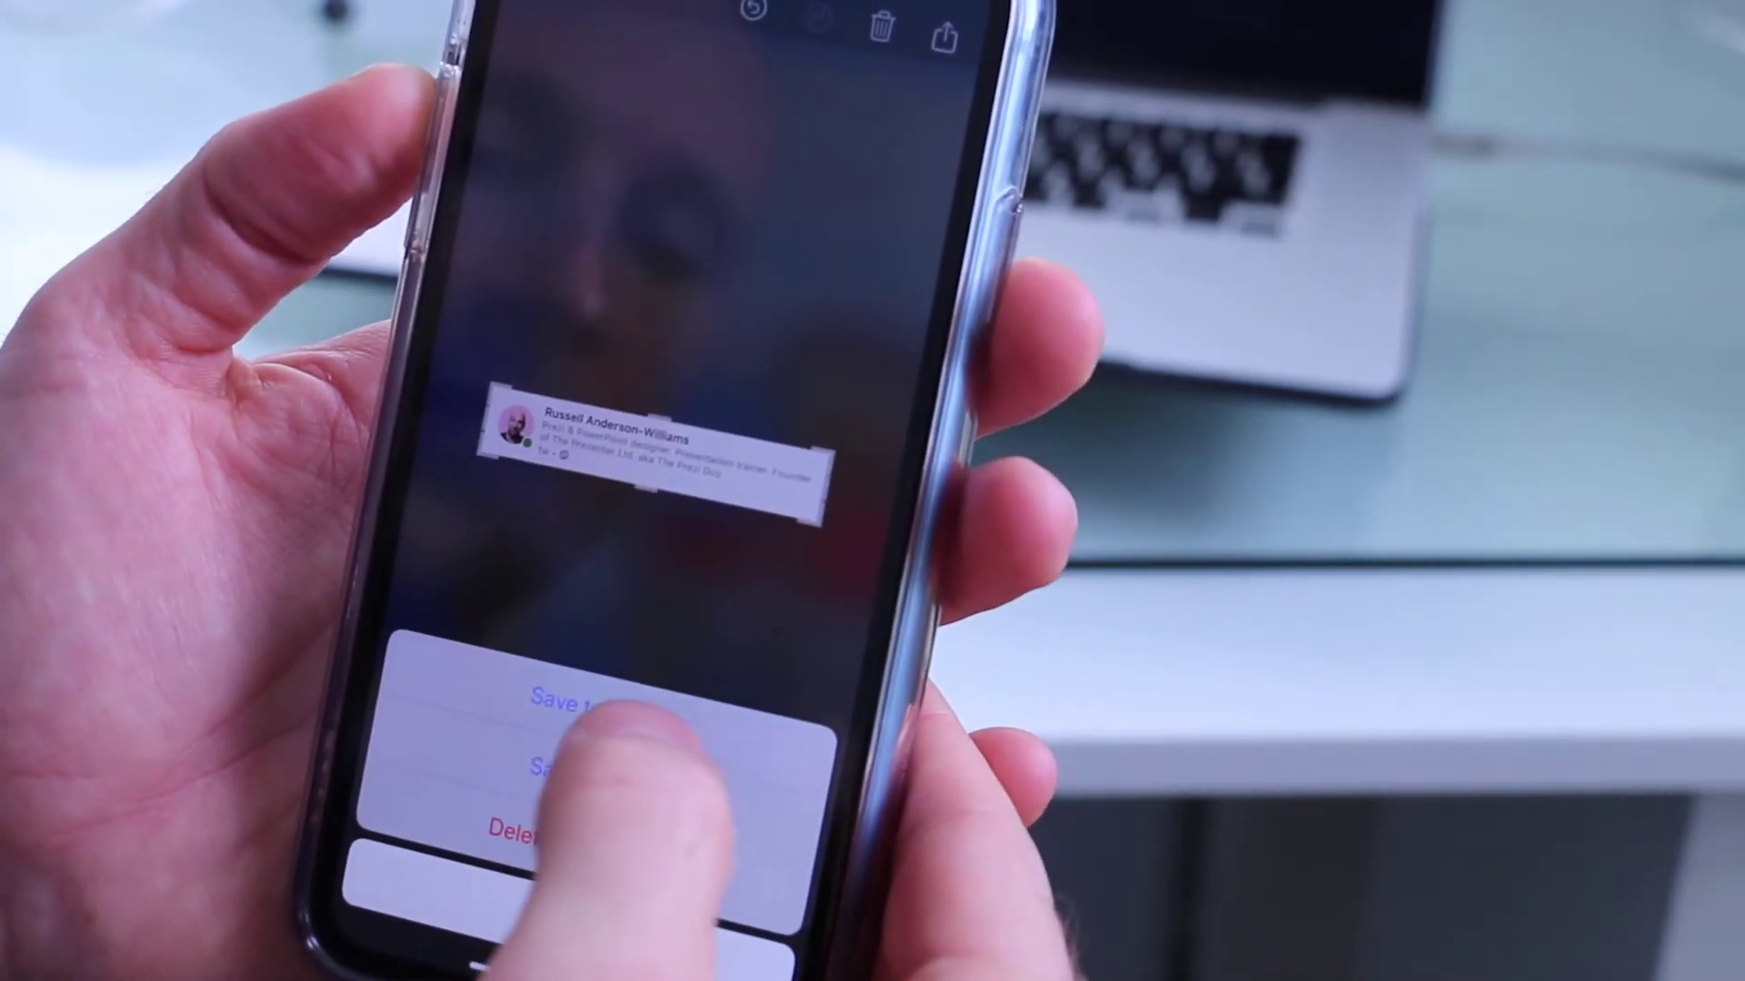
pyautogui.click(590, 693)
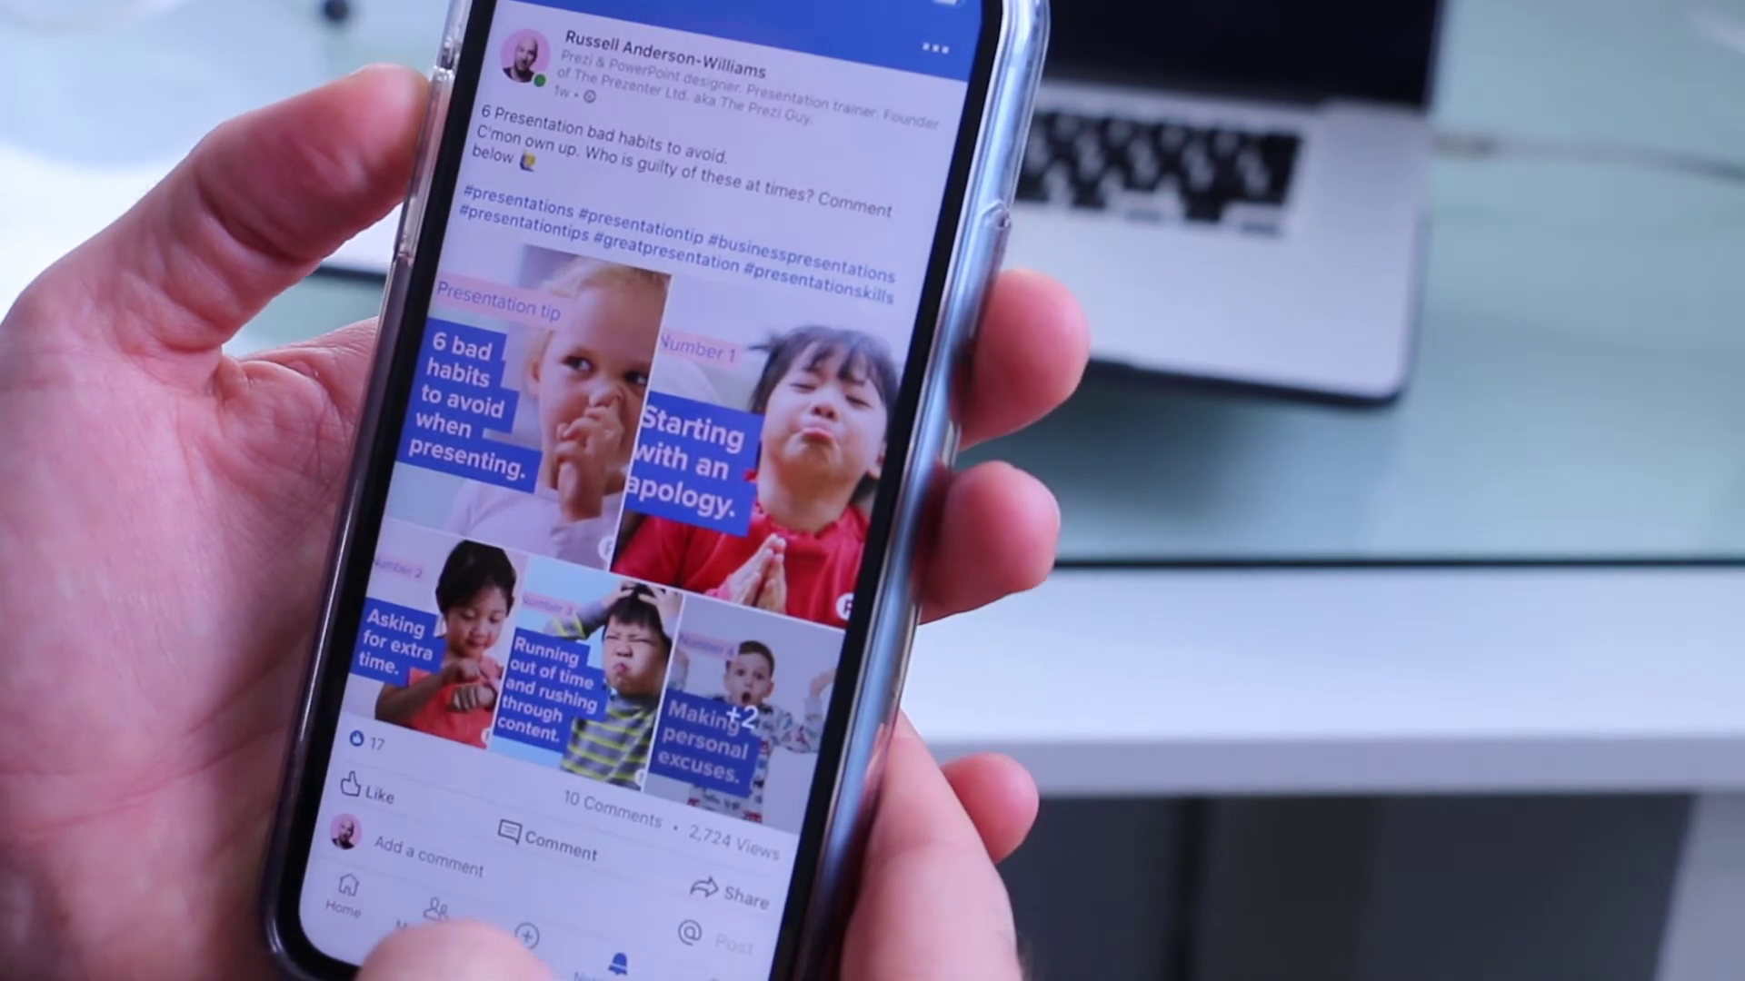
pyautogui.moveTo(436, 955); pyautogui.dragTo(655, 708)
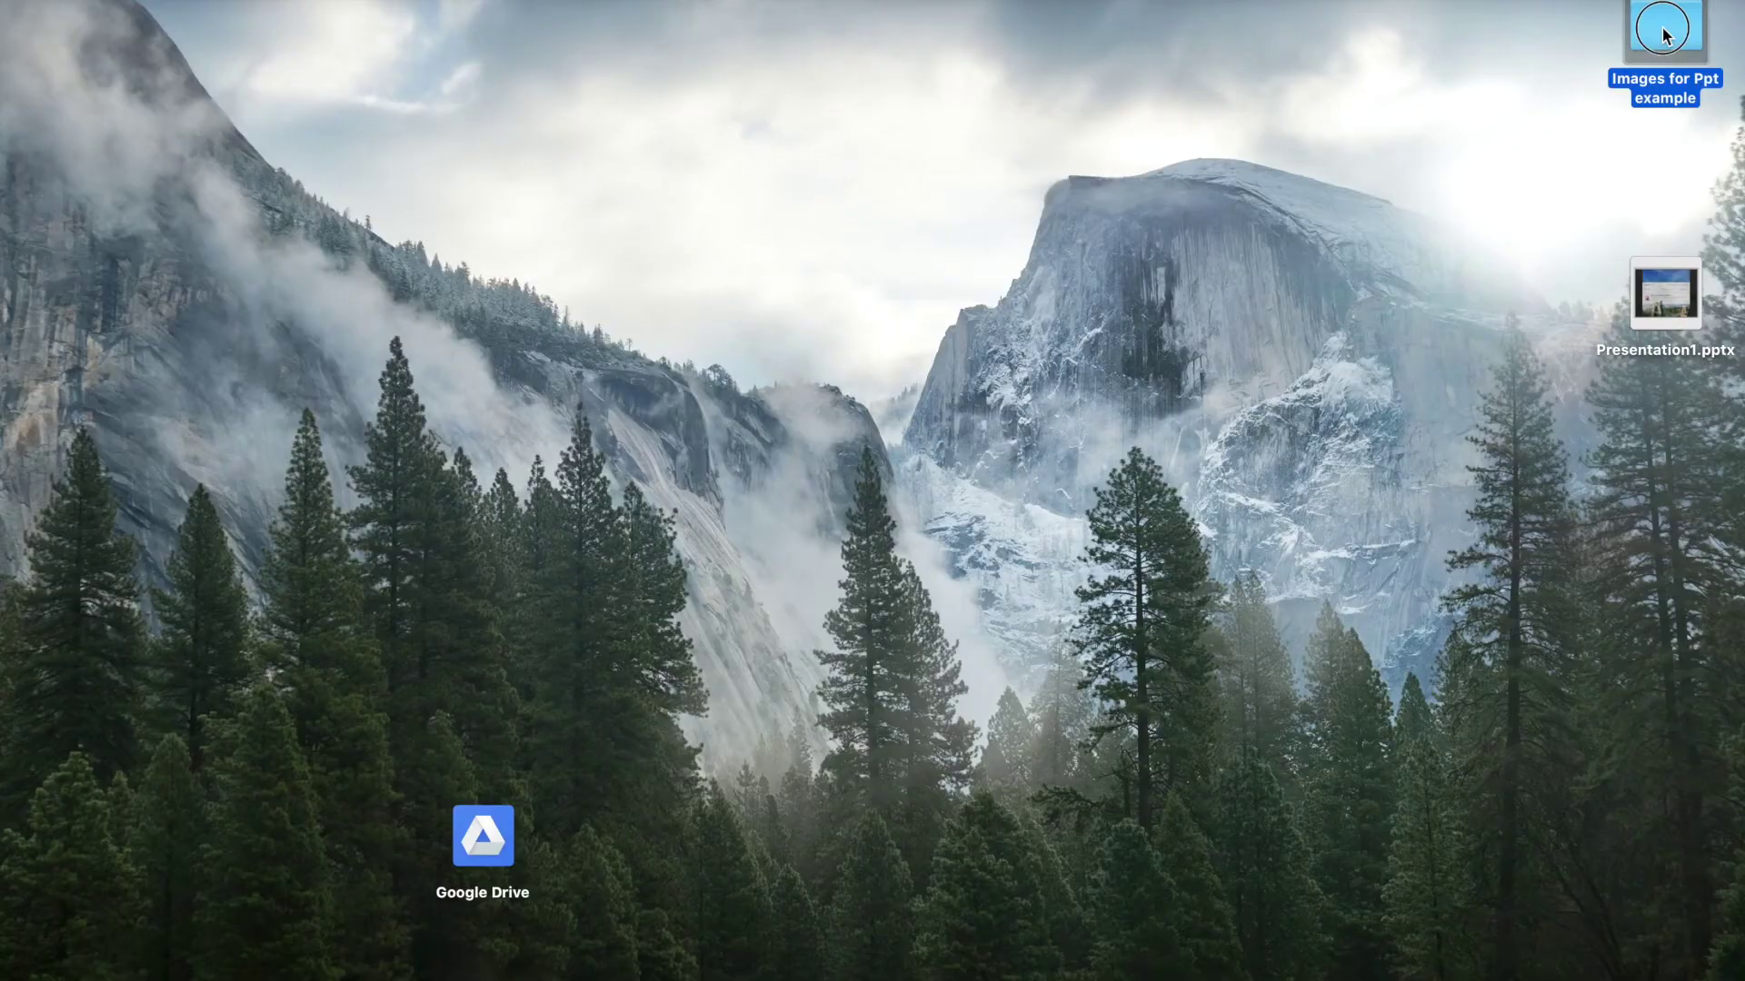
# Open the Images for Ppt example folder and move its window up-left
pyautogui.doubleClick(1661, 25)
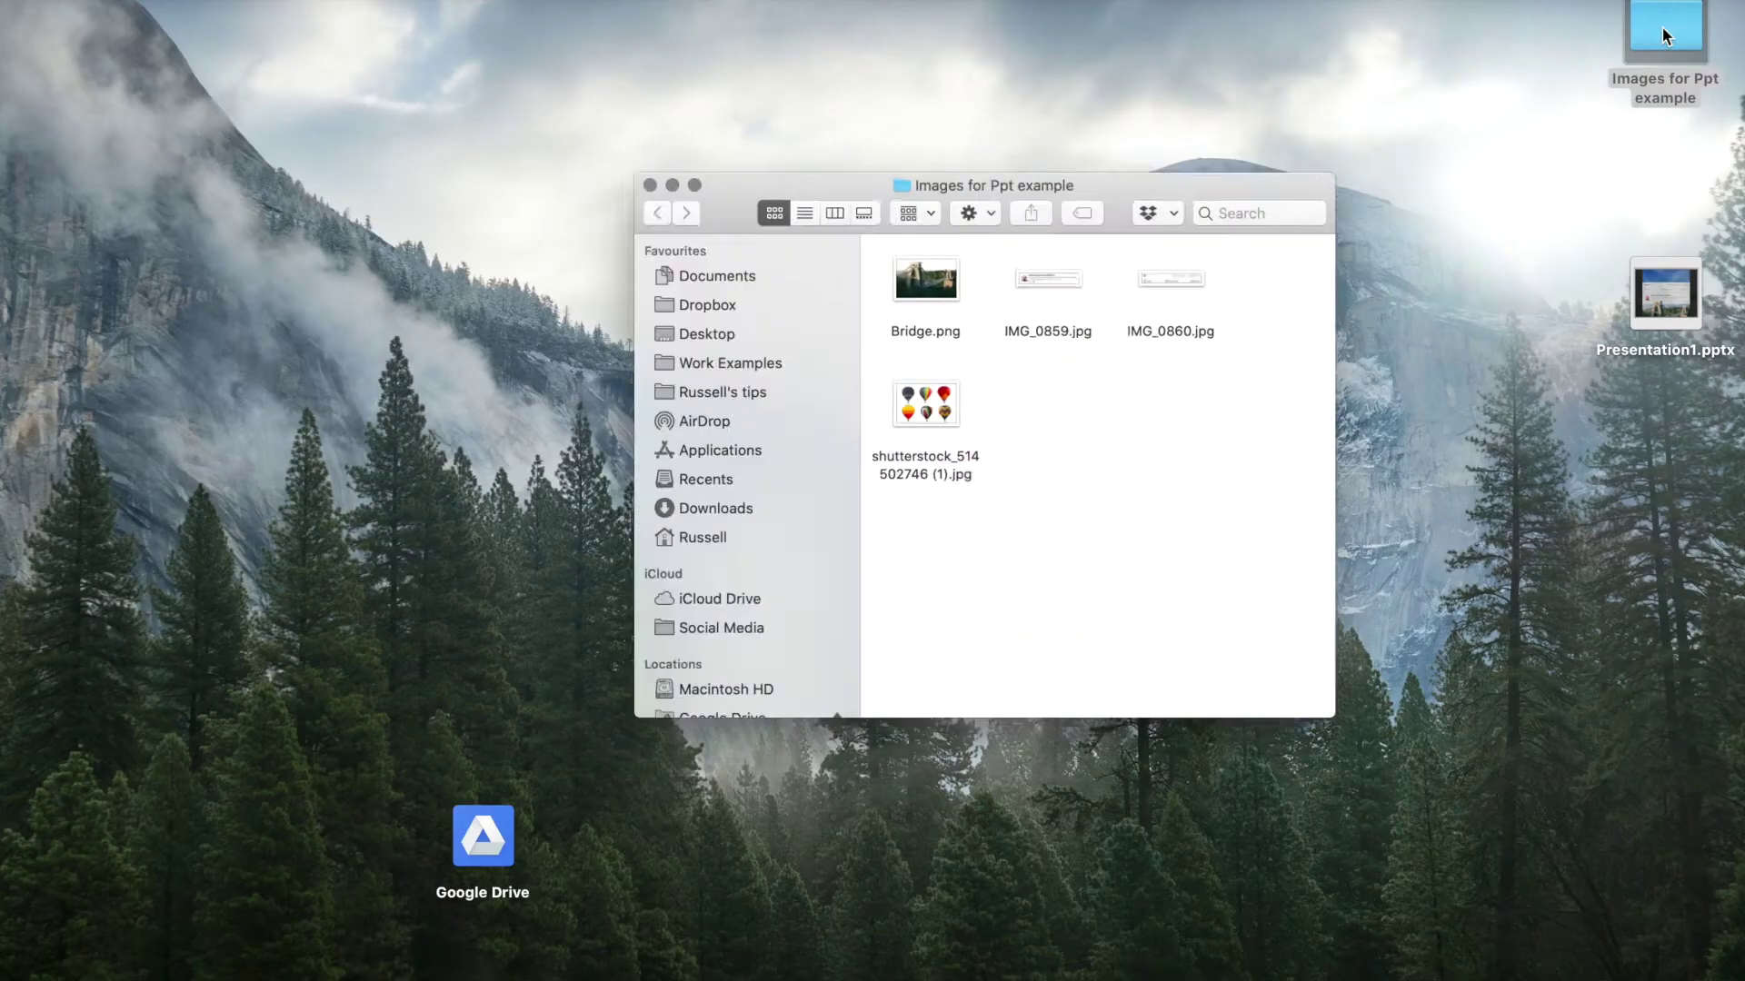
pyautogui.click(961, 466)
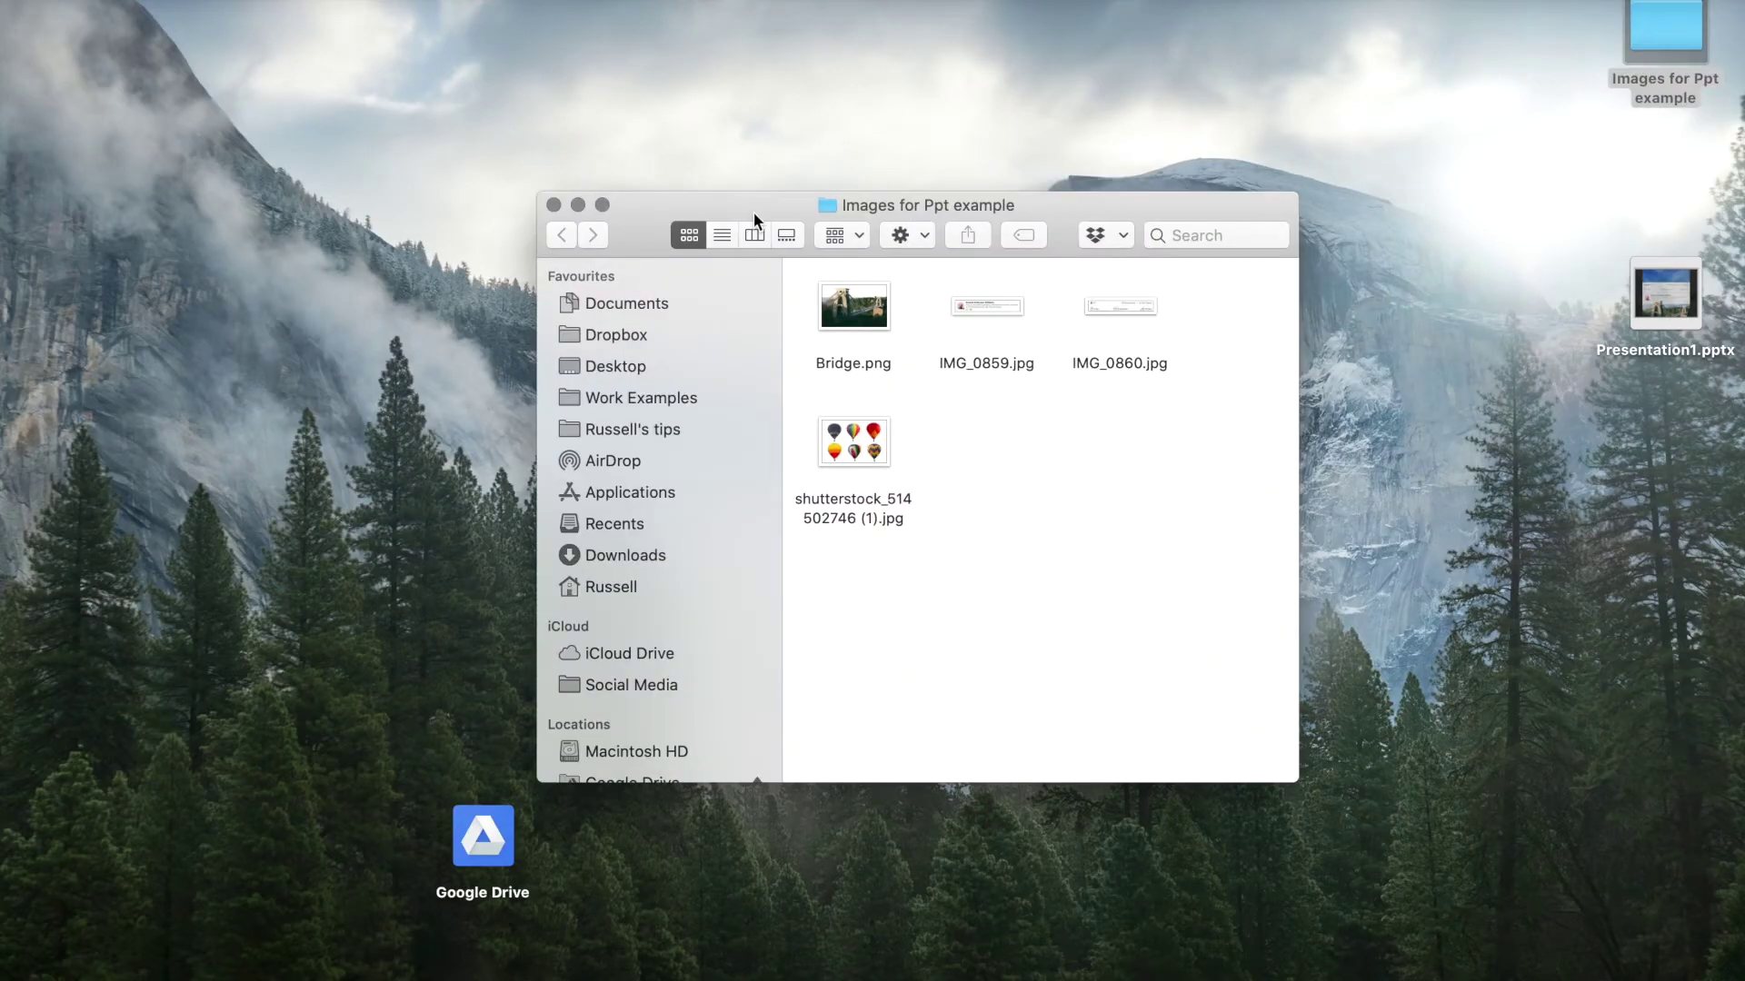
pyautogui.moveTo(754, 218); pyautogui.dragTo(677, 198)
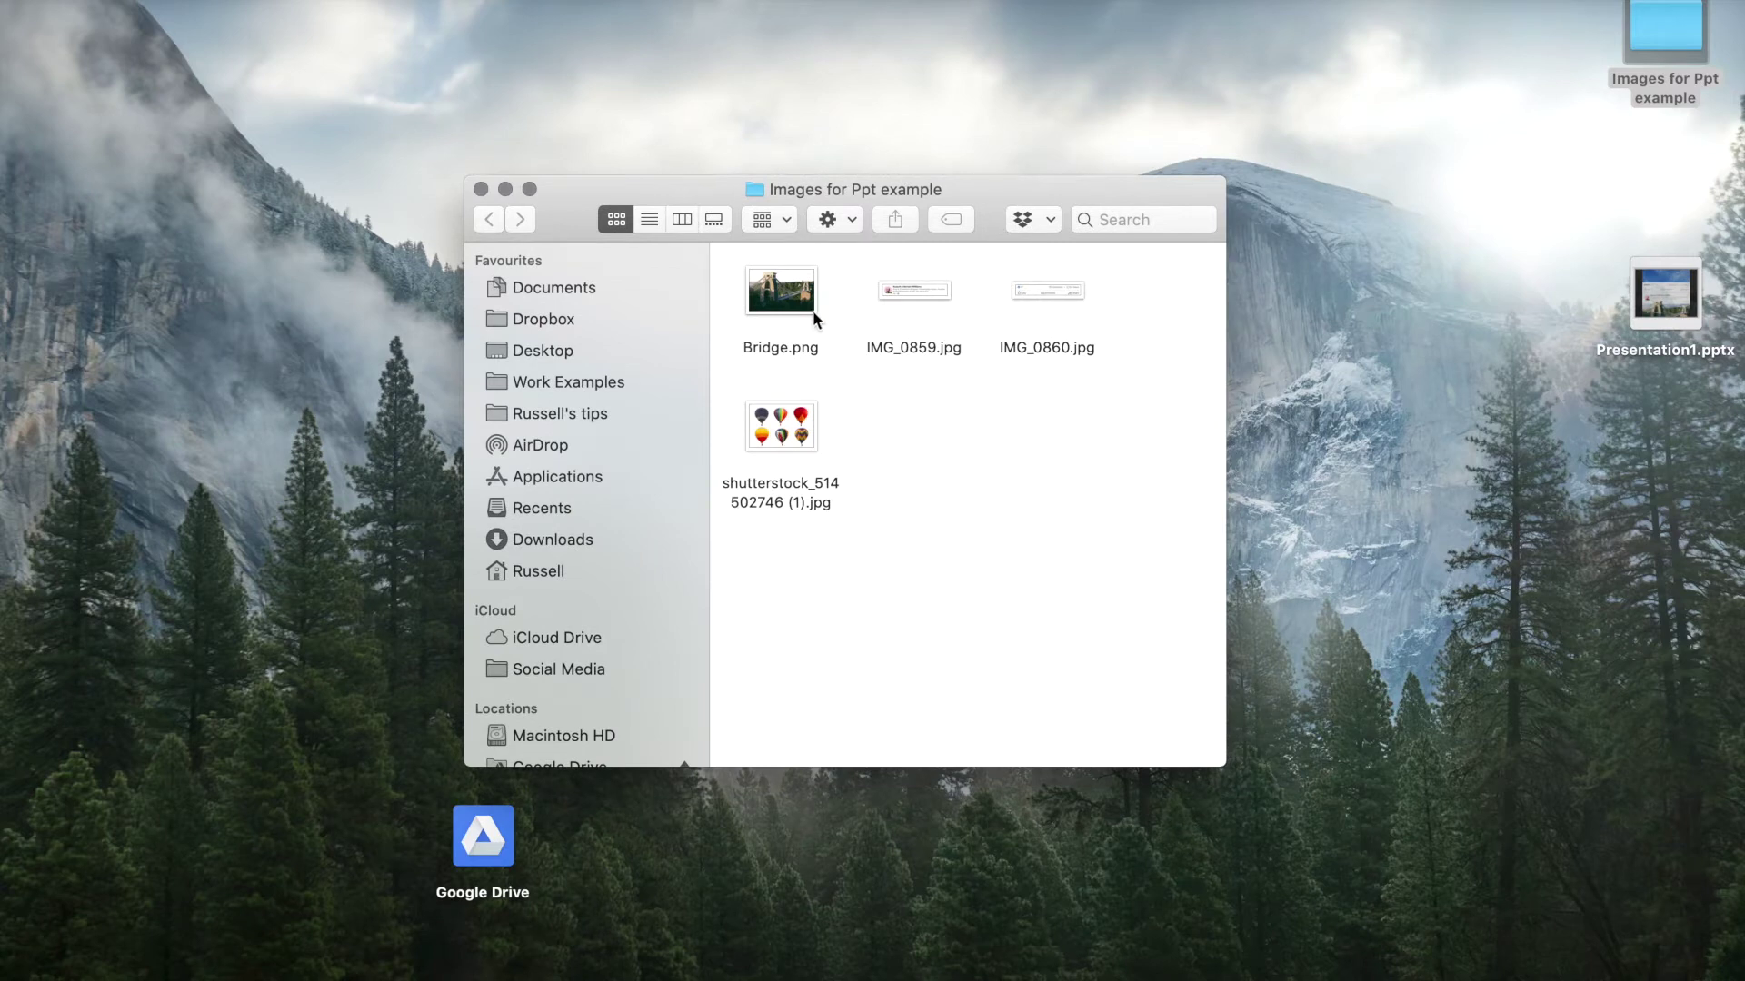
# Quick Look the IMG_0859.jpg and IMG_0860.jpg post screenshots
pyautogui.click(909, 287)
pyautogui.press('space')
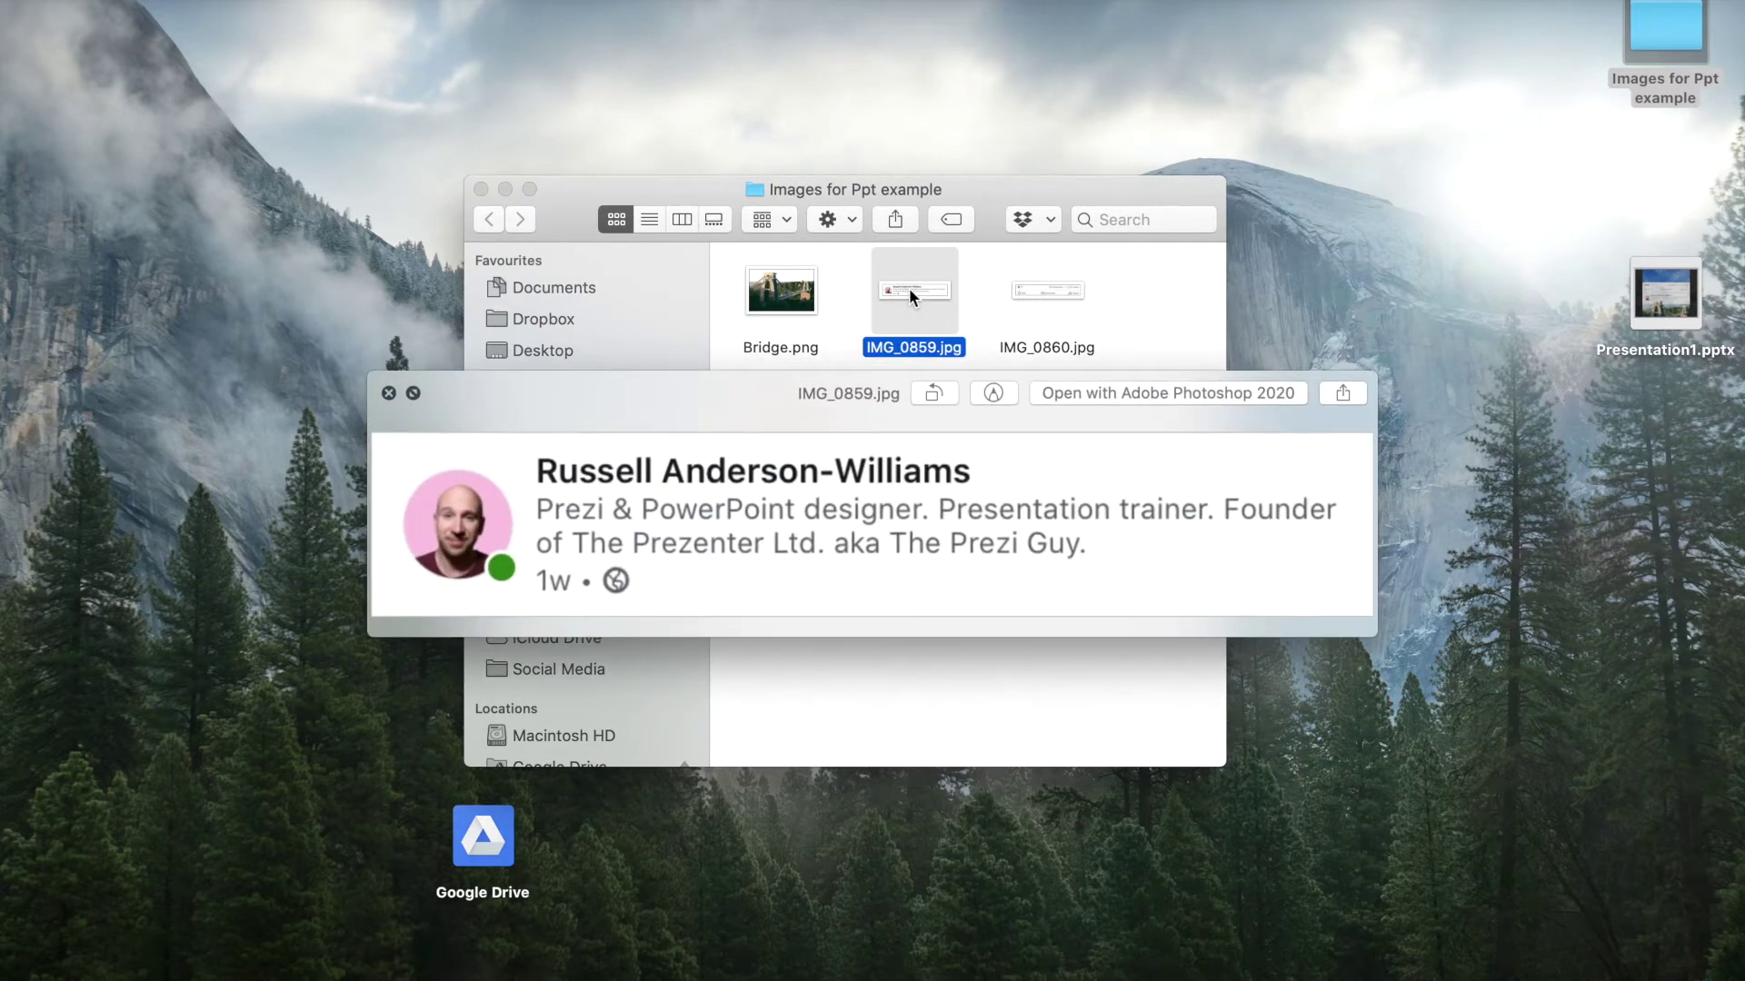
pyautogui.press('space')
pyautogui.click(1049, 289)
pyautogui.press('space')
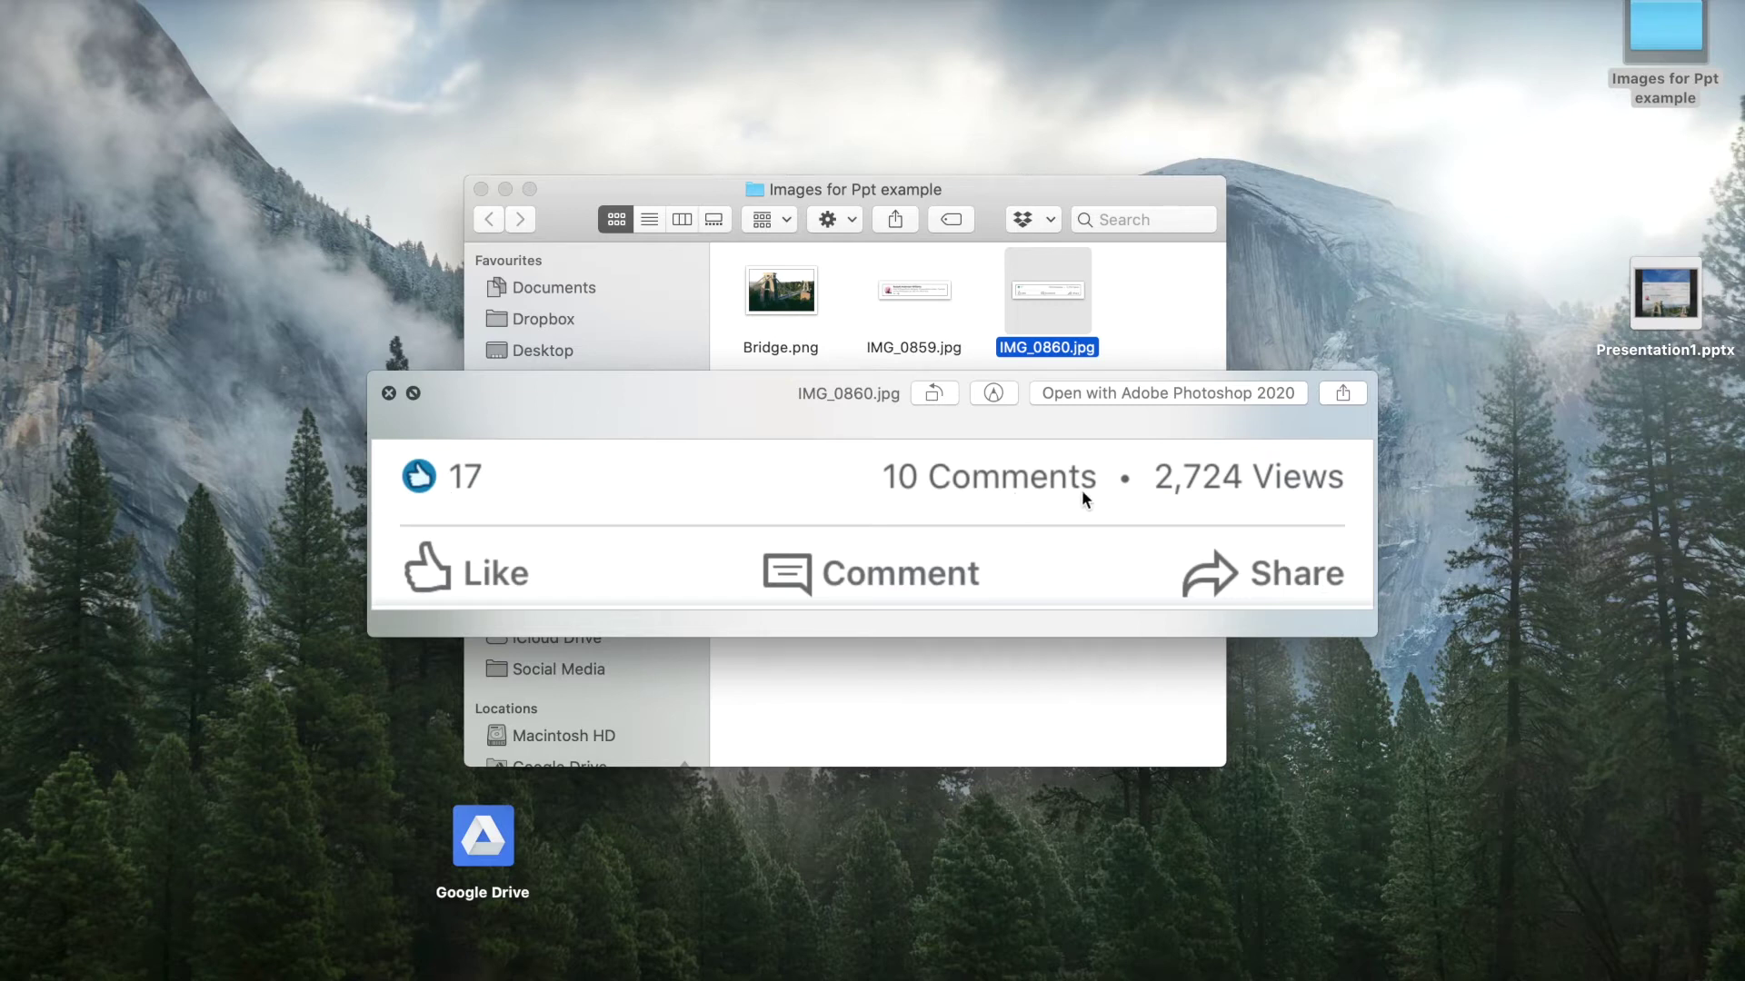
pyautogui.press('space')
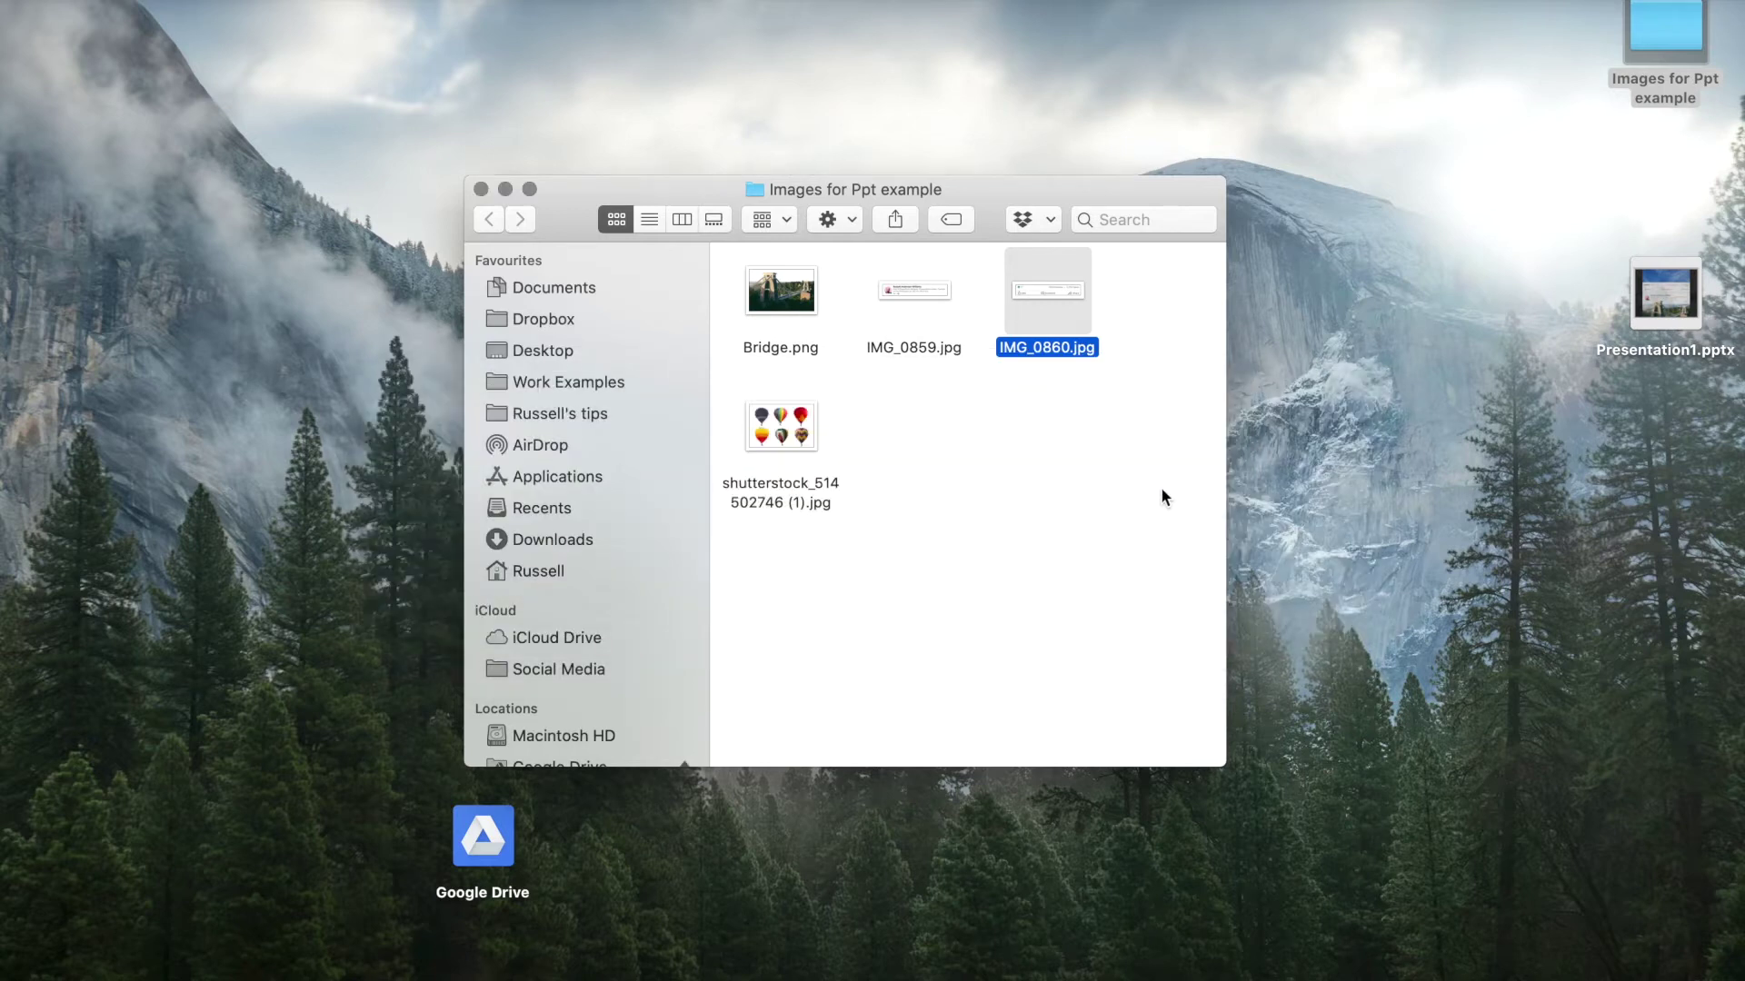
# Preview Bridge.png and the hot-air balloon image, then select Presentation1.pptx on the desktop
pyautogui.click(915, 406)
pyautogui.click(785, 296)
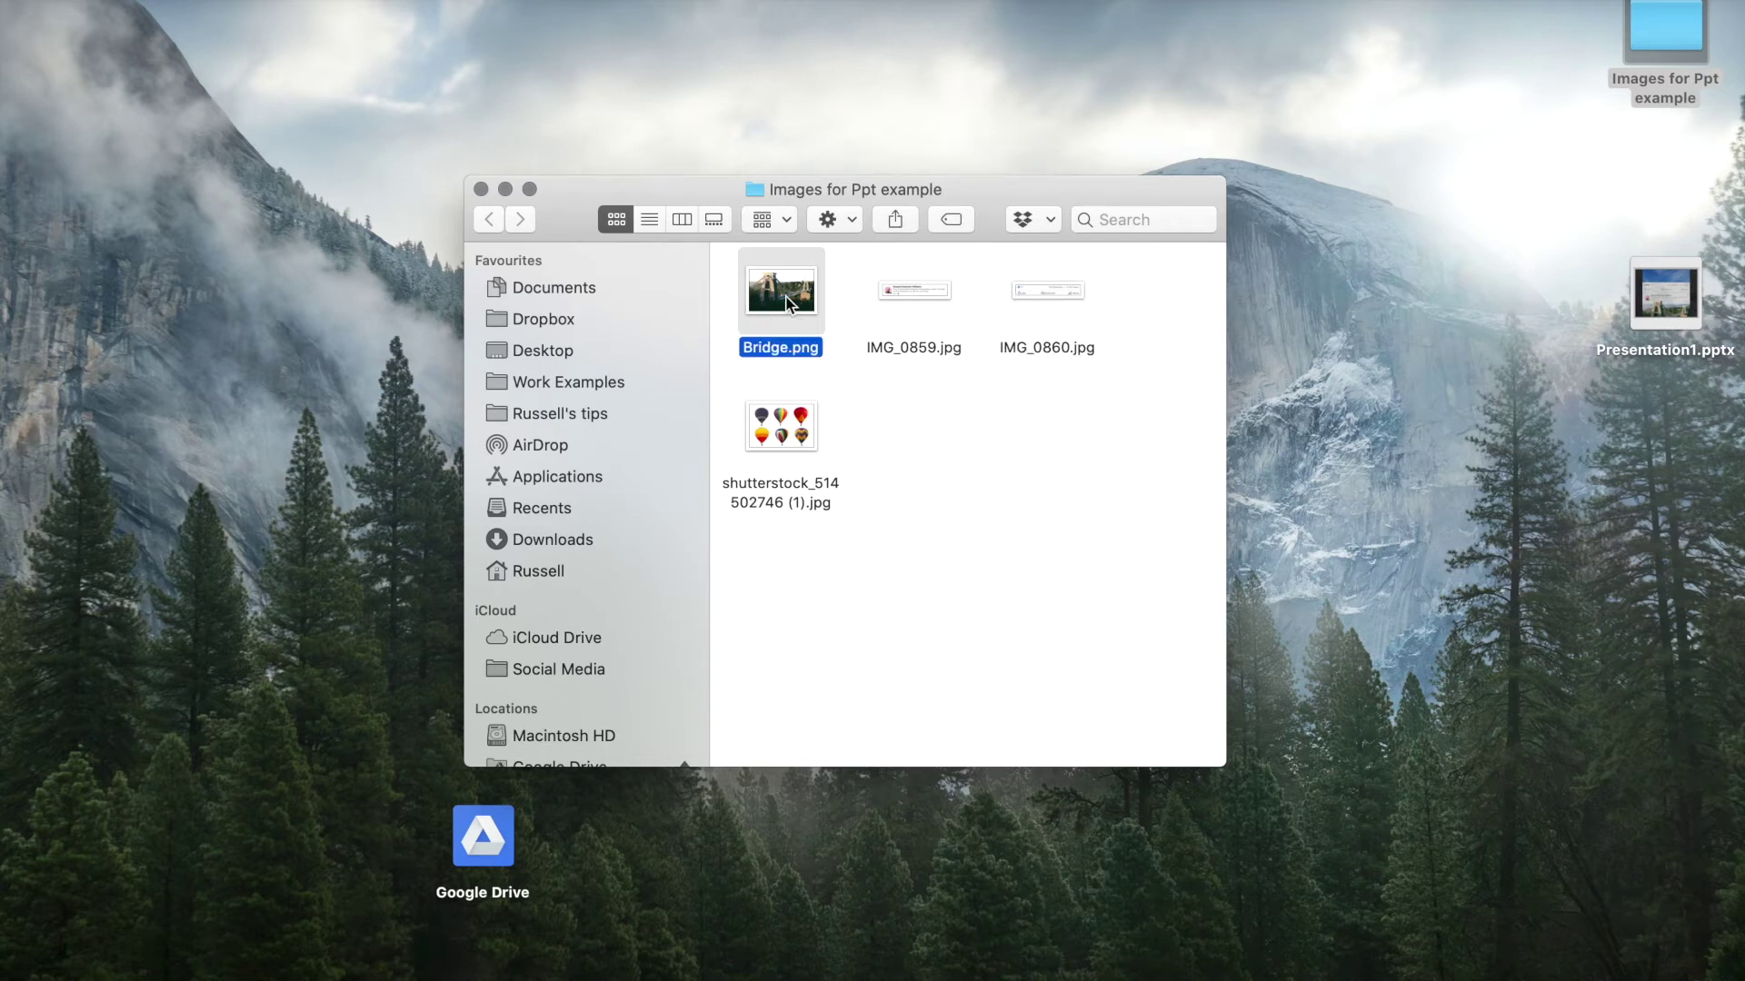
pyautogui.press('space')
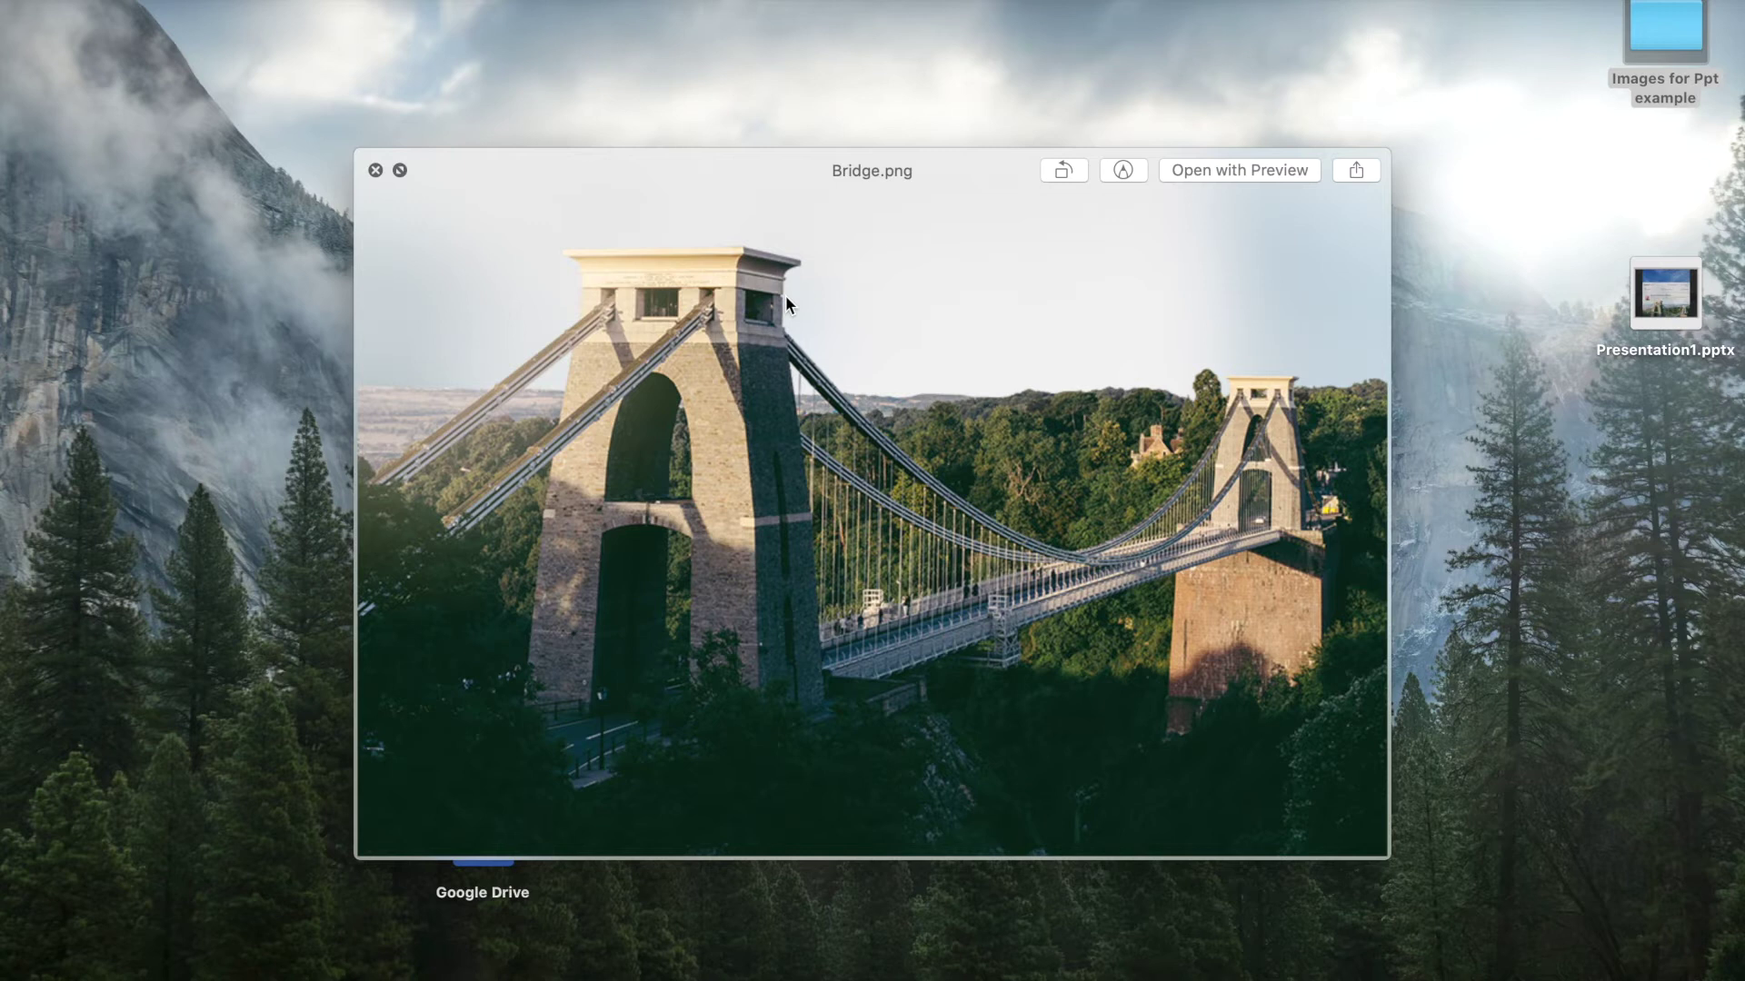
pyautogui.press('space')
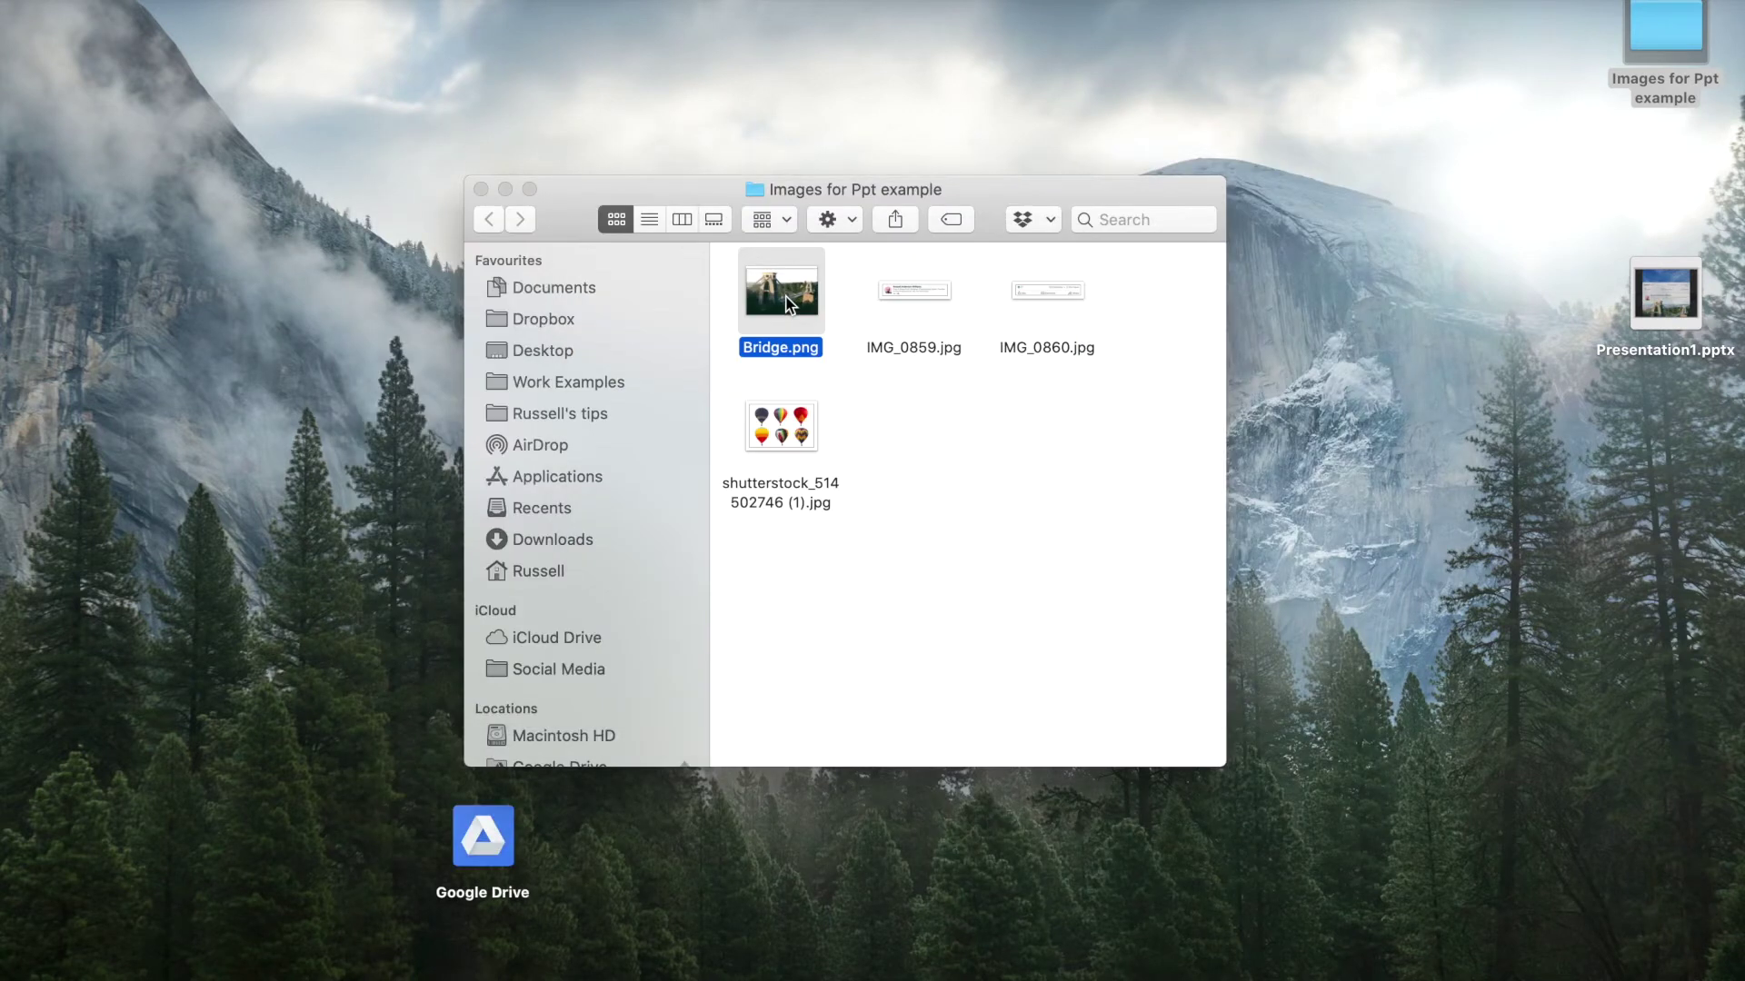
pyautogui.click(793, 429)
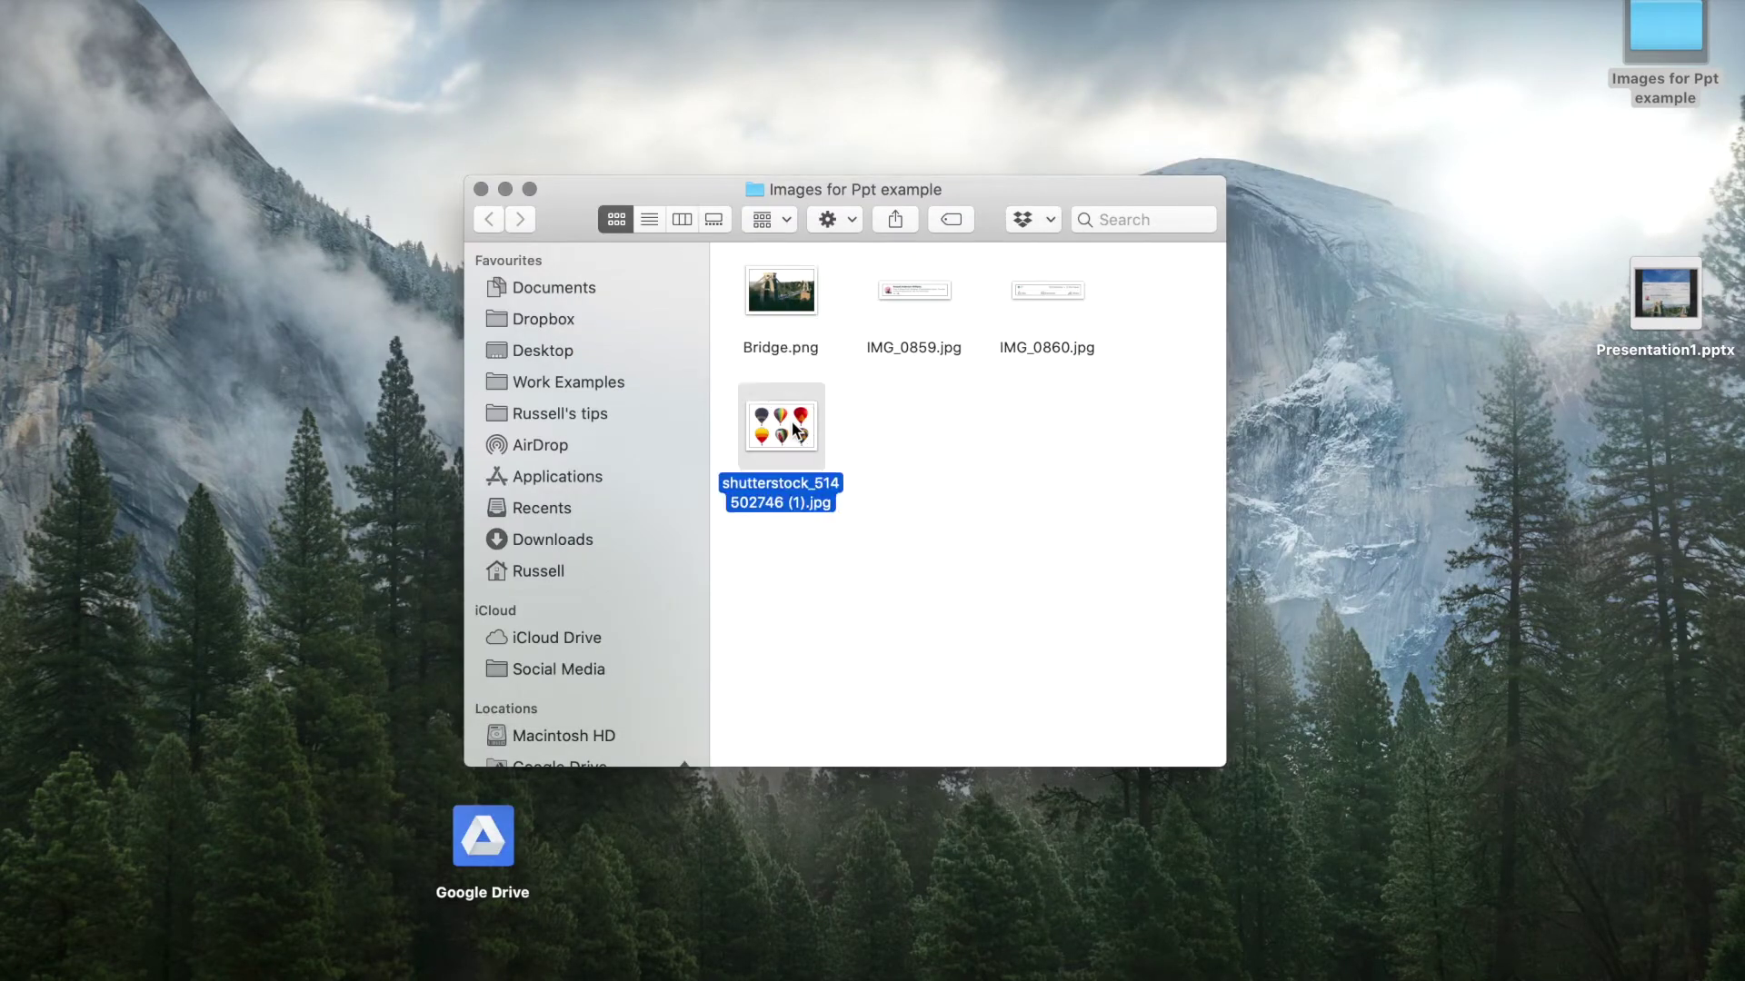
pyautogui.press('space')
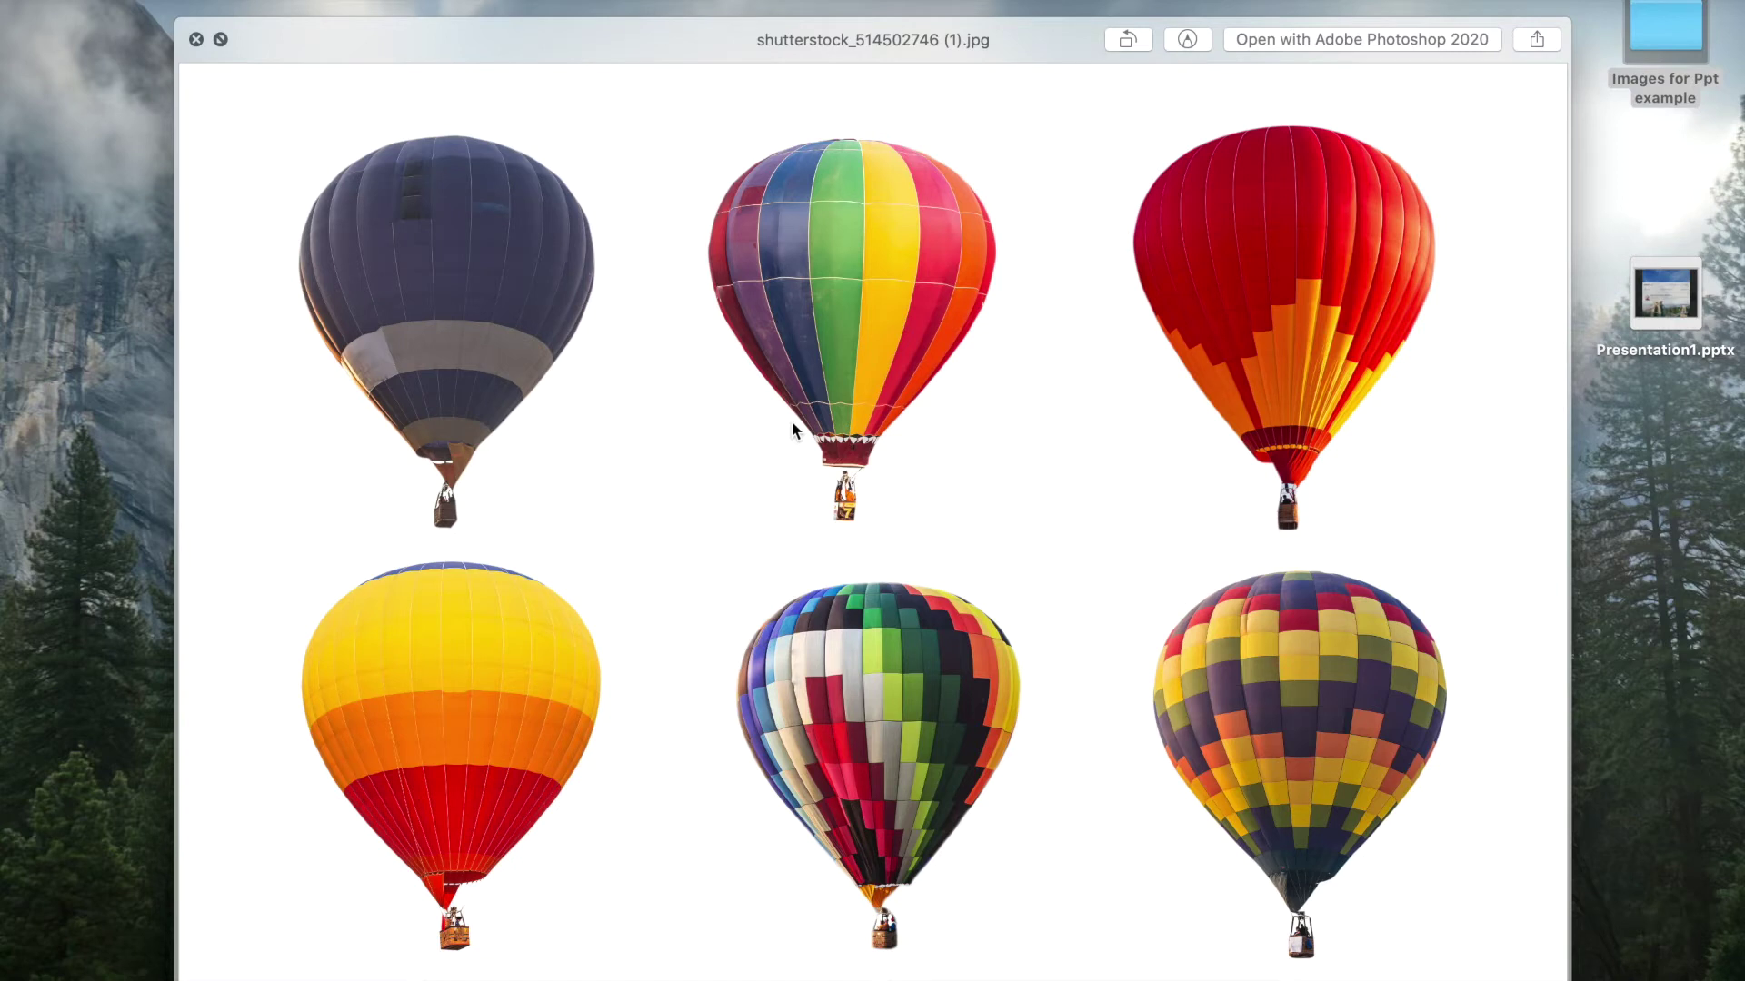
pyautogui.press('space')
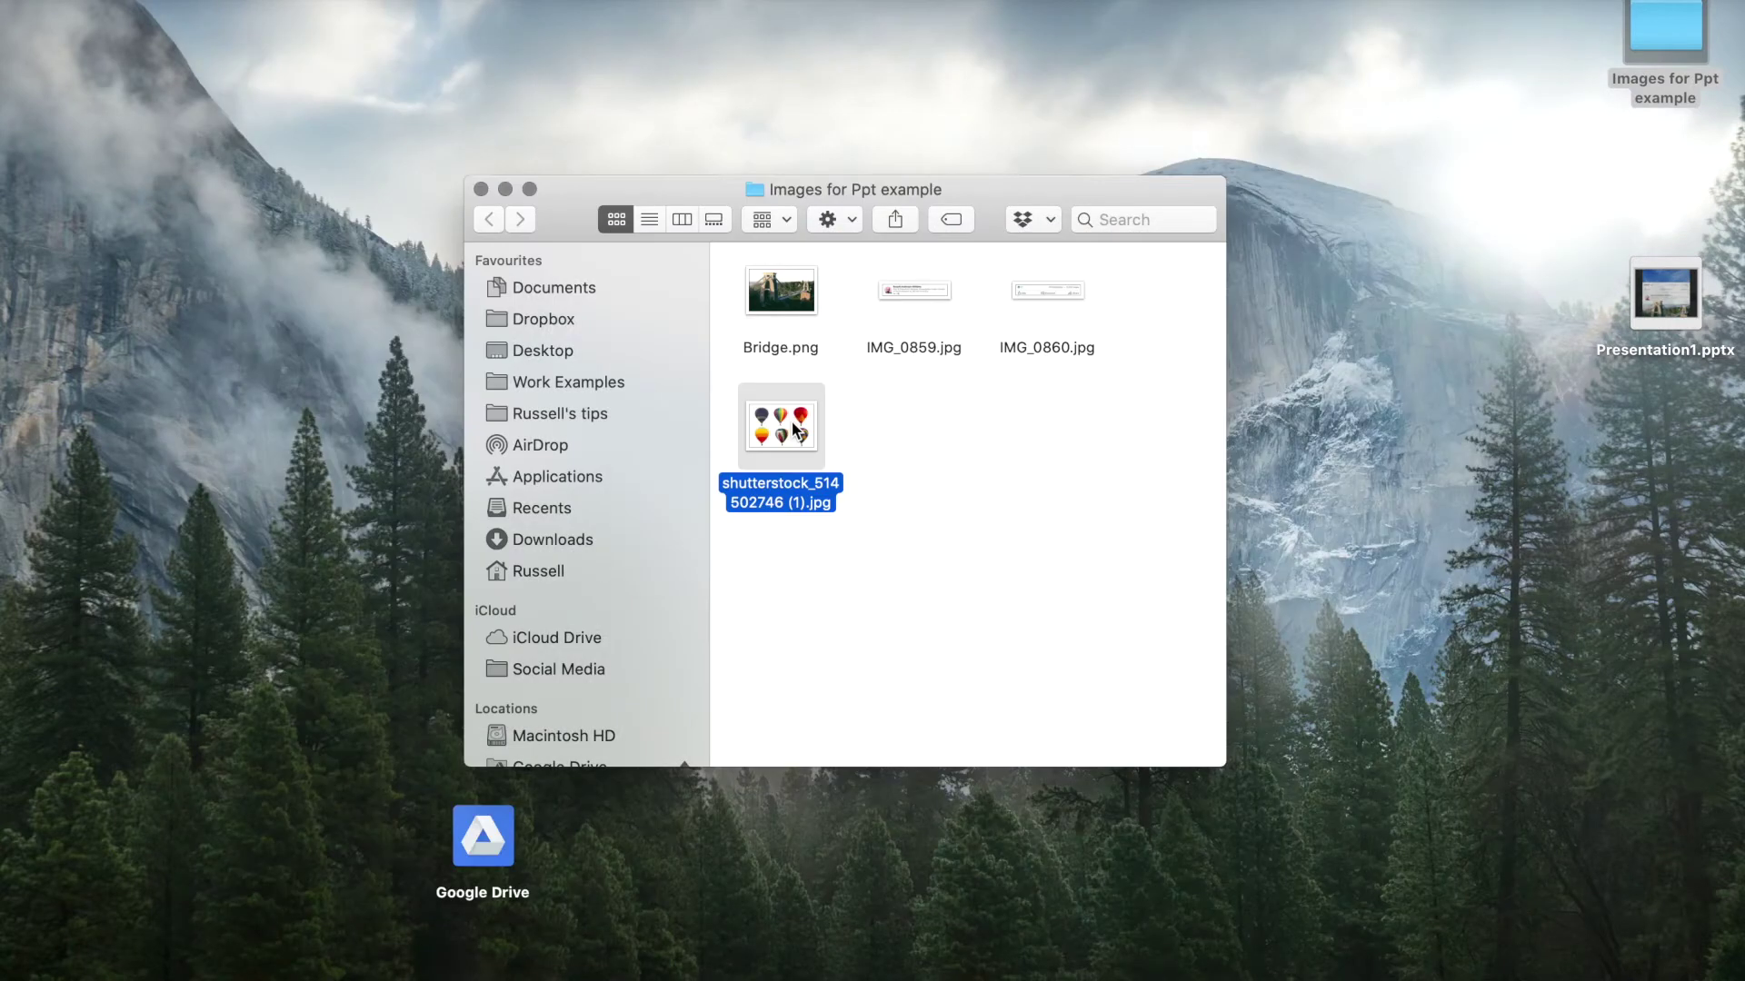
pyautogui.click(907, 444)
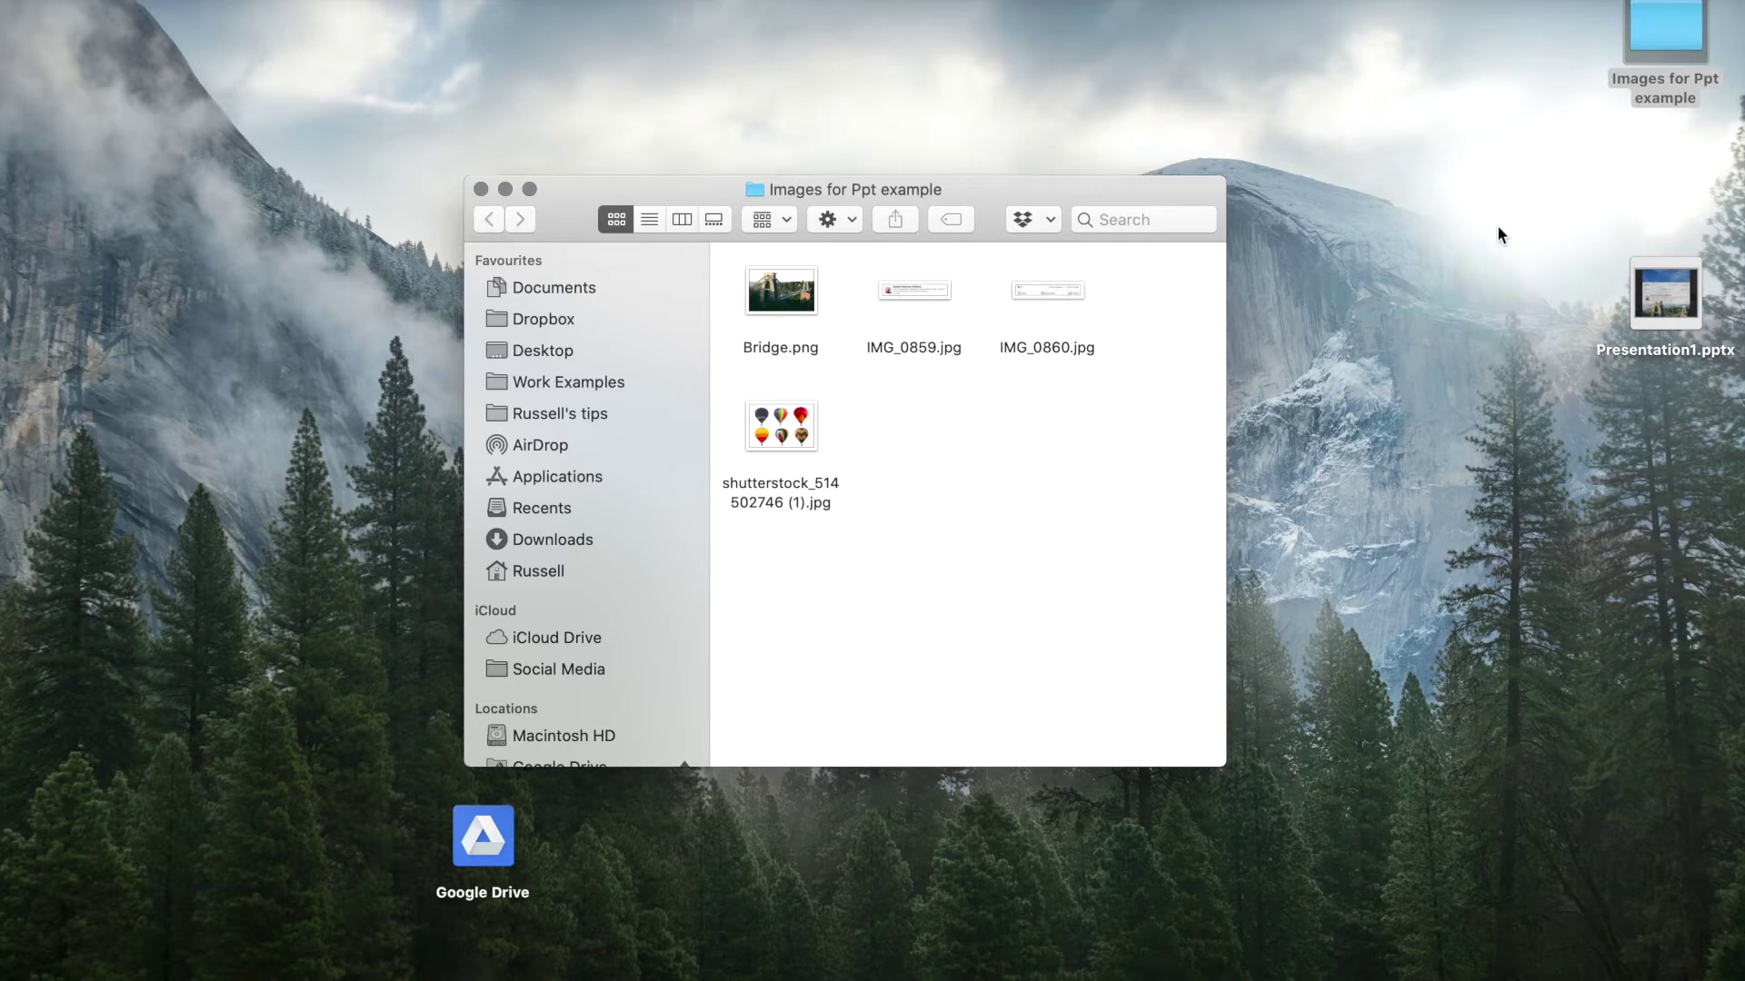
pyautogui.click(1671, 281)
# Open Presentation1.pptx and confirm its 19.54 cm square slide size in Page Setup, unchanged
pyautogui.doubleClick(1670, 282)
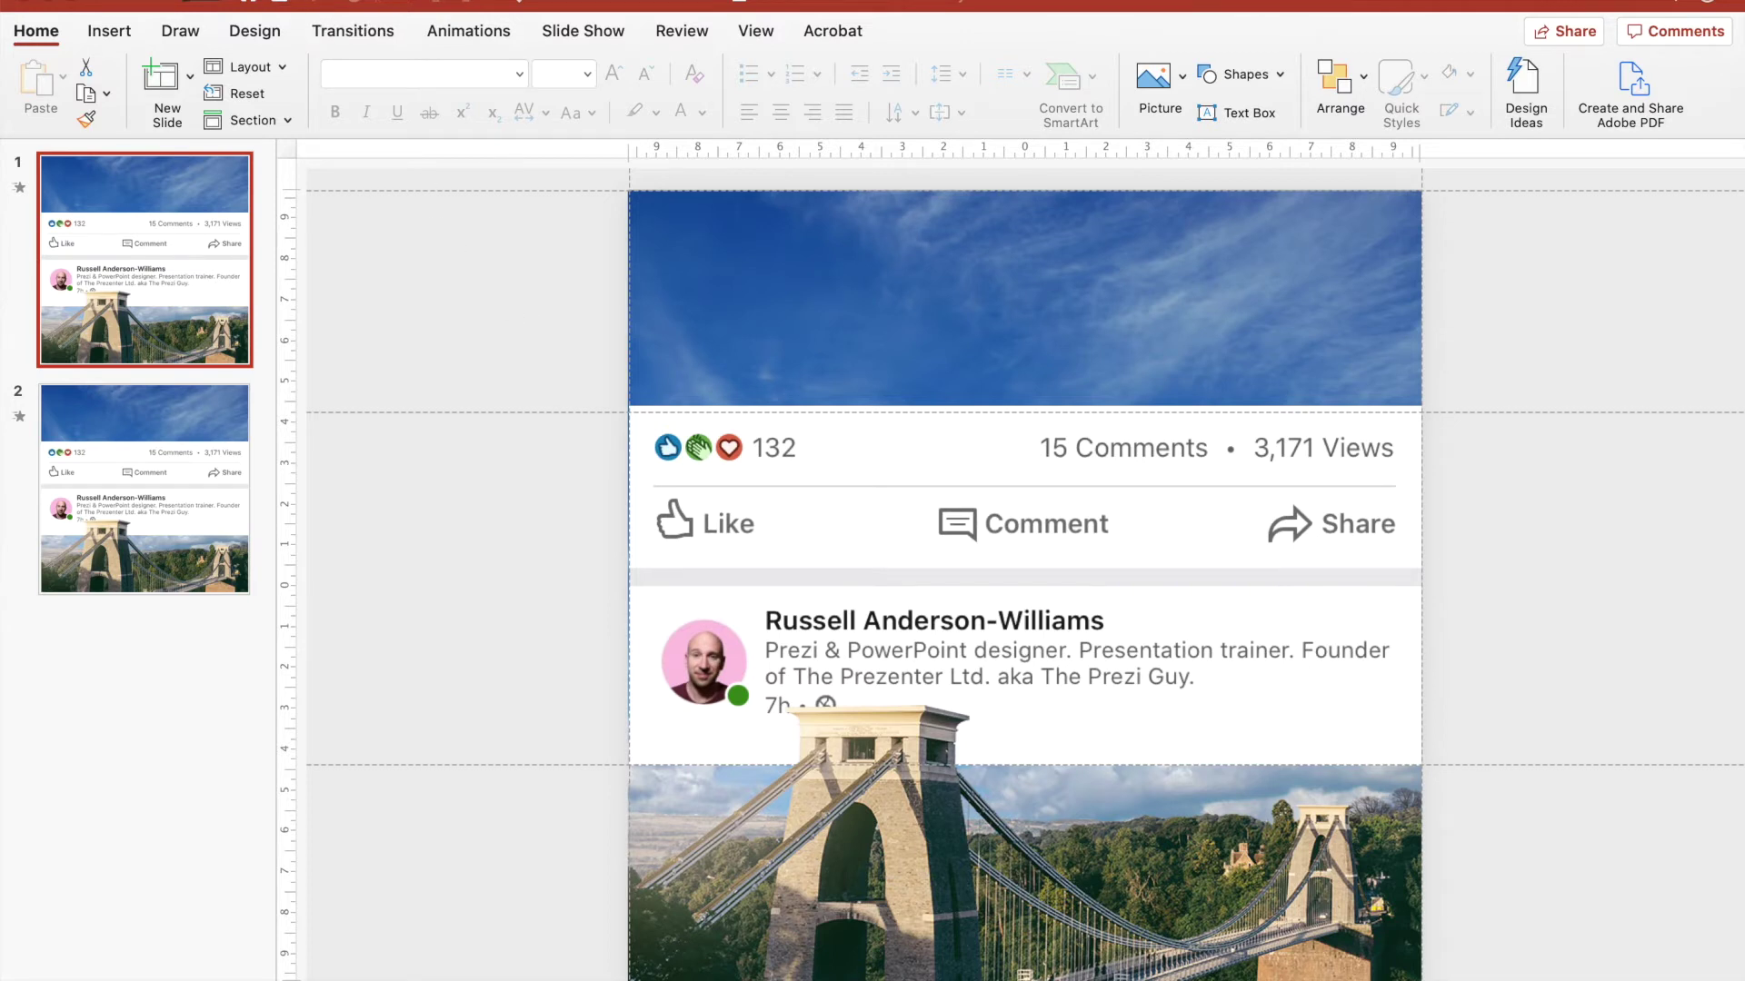
pyautogui.click(209, 0)
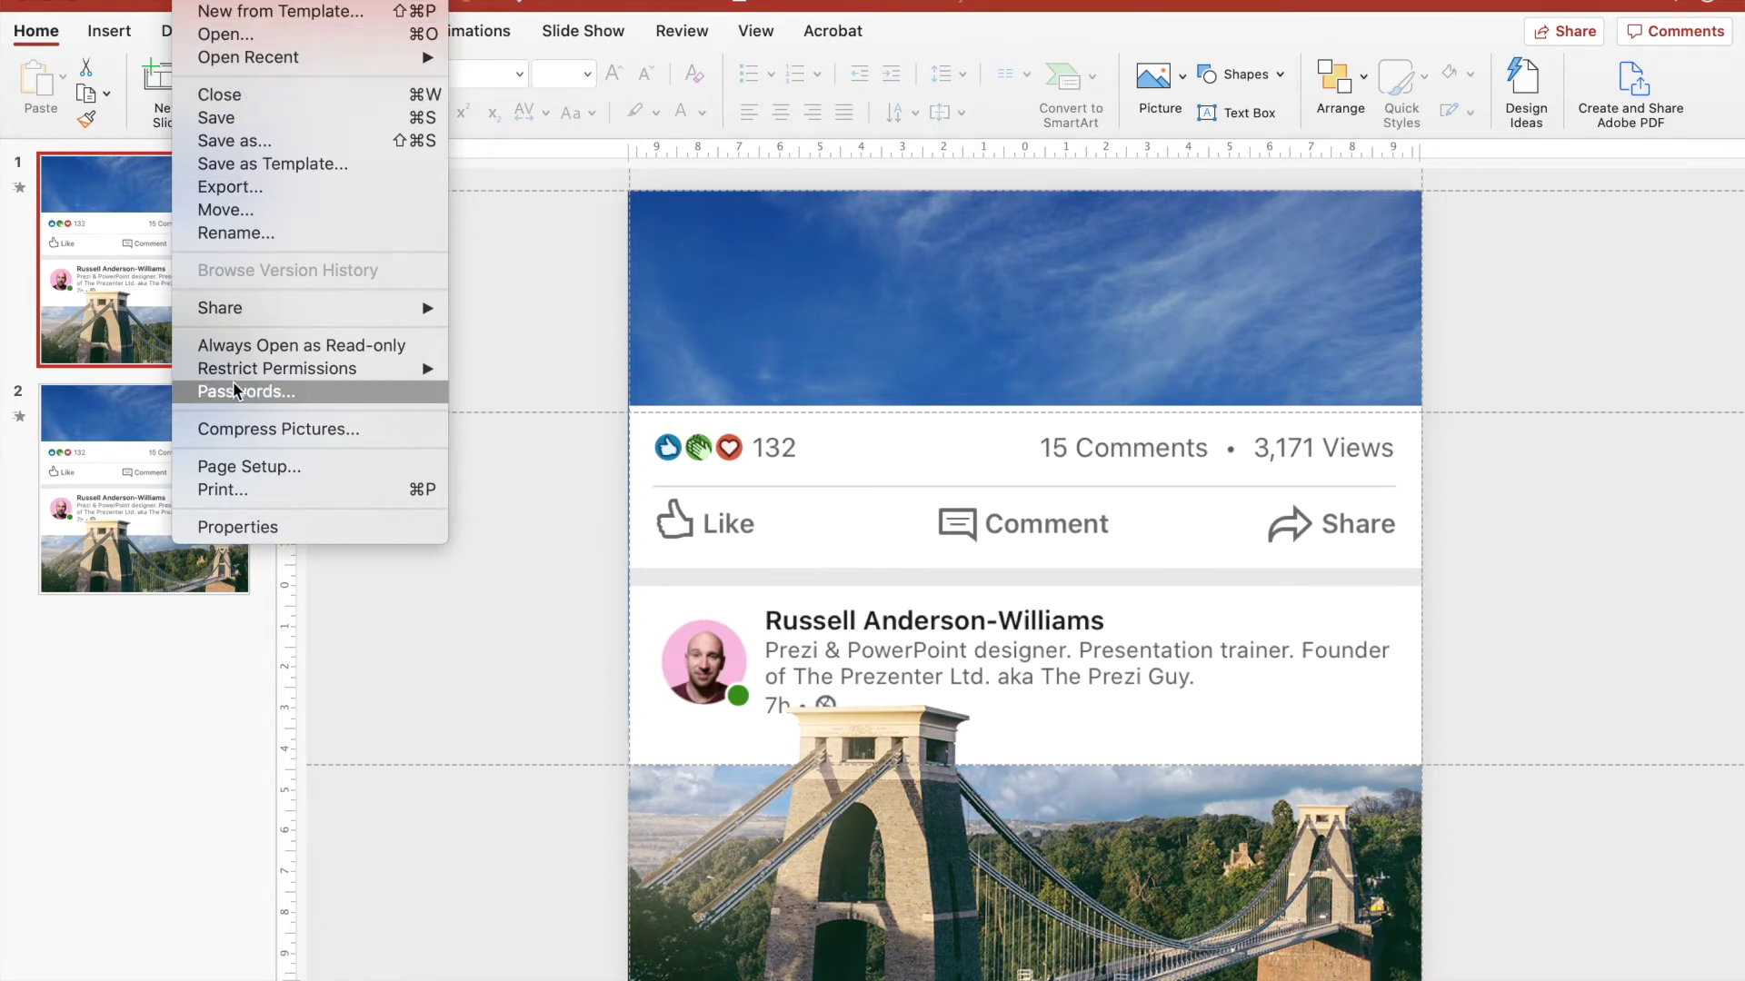
pyautogui.click(241, 468)
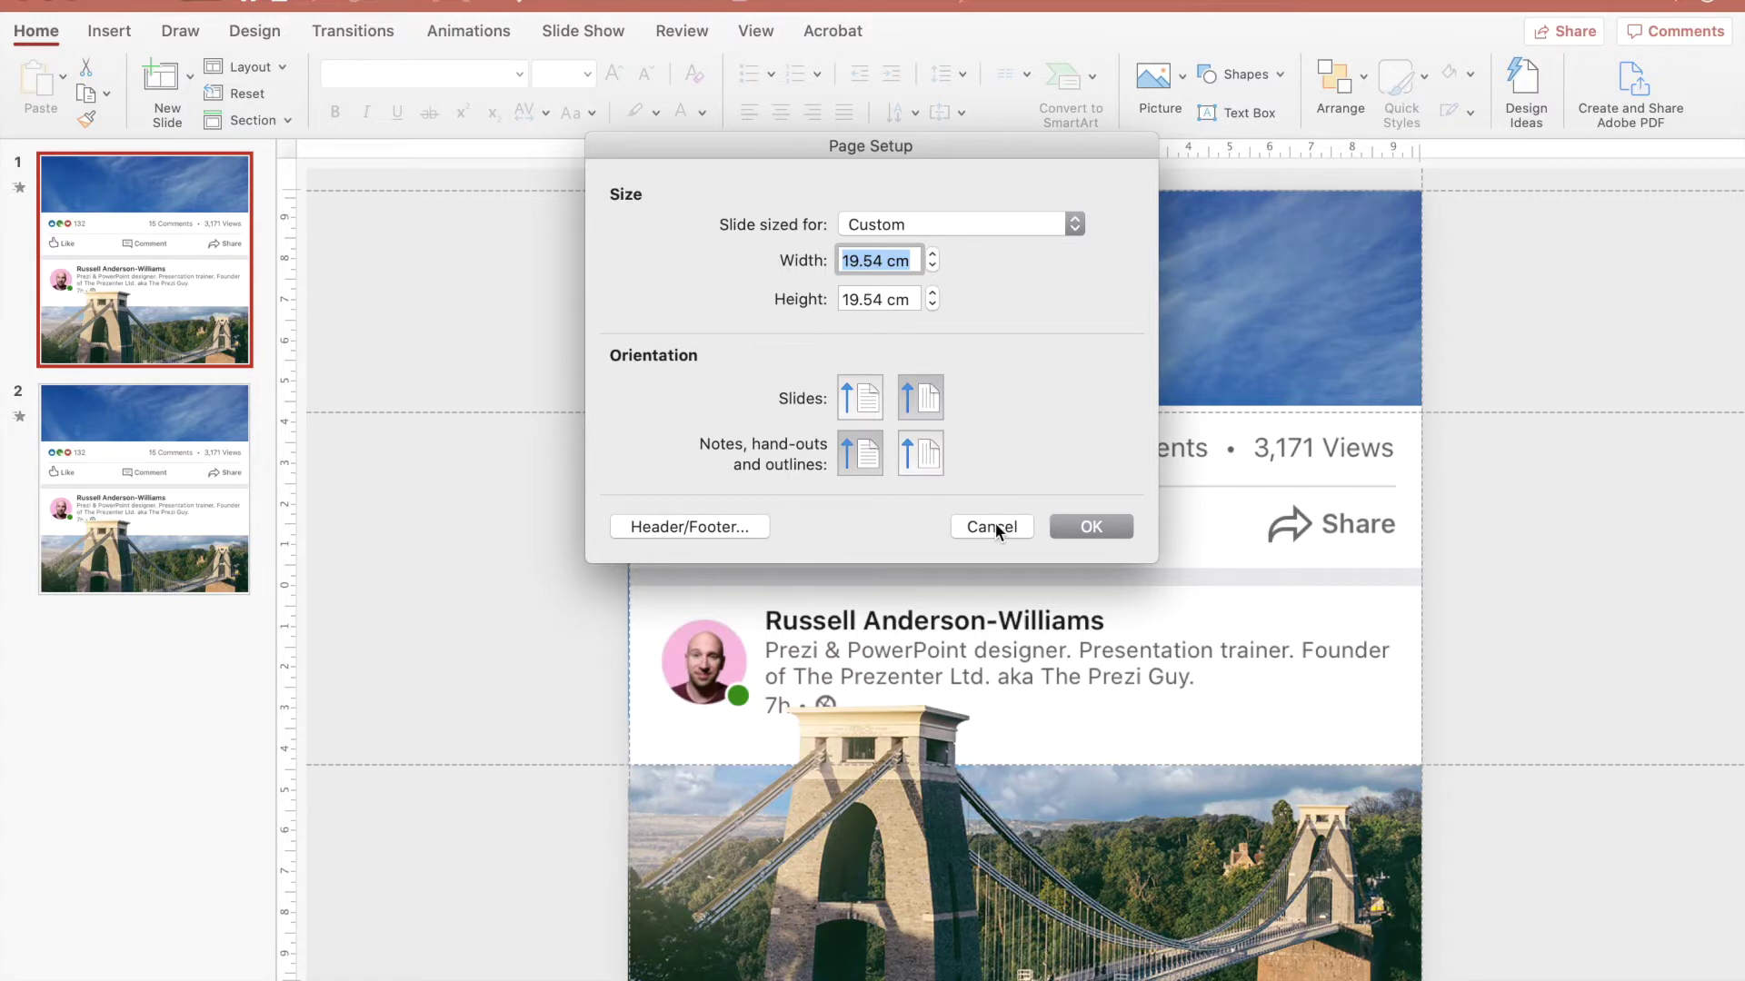
pyautogui.click(995, 527)
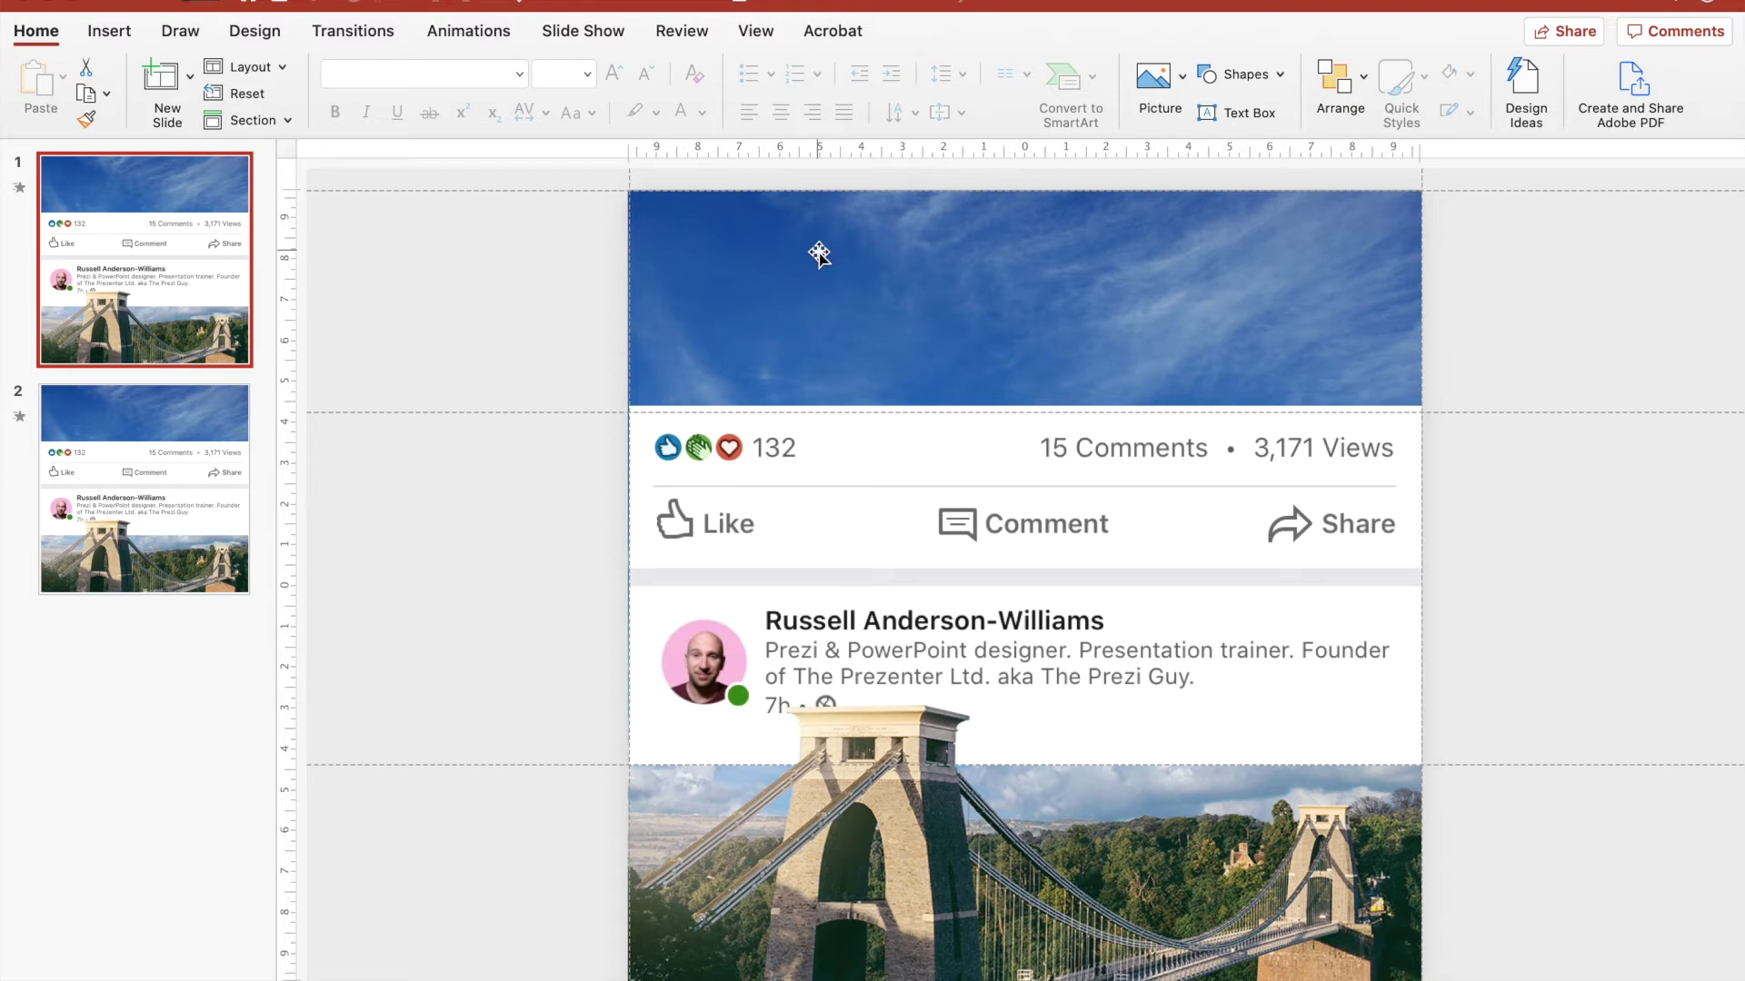
# Move the stats bar and profile card up-left and the bridge photo right, exposing the balloon landscape
pyautogui.click(863, 450)
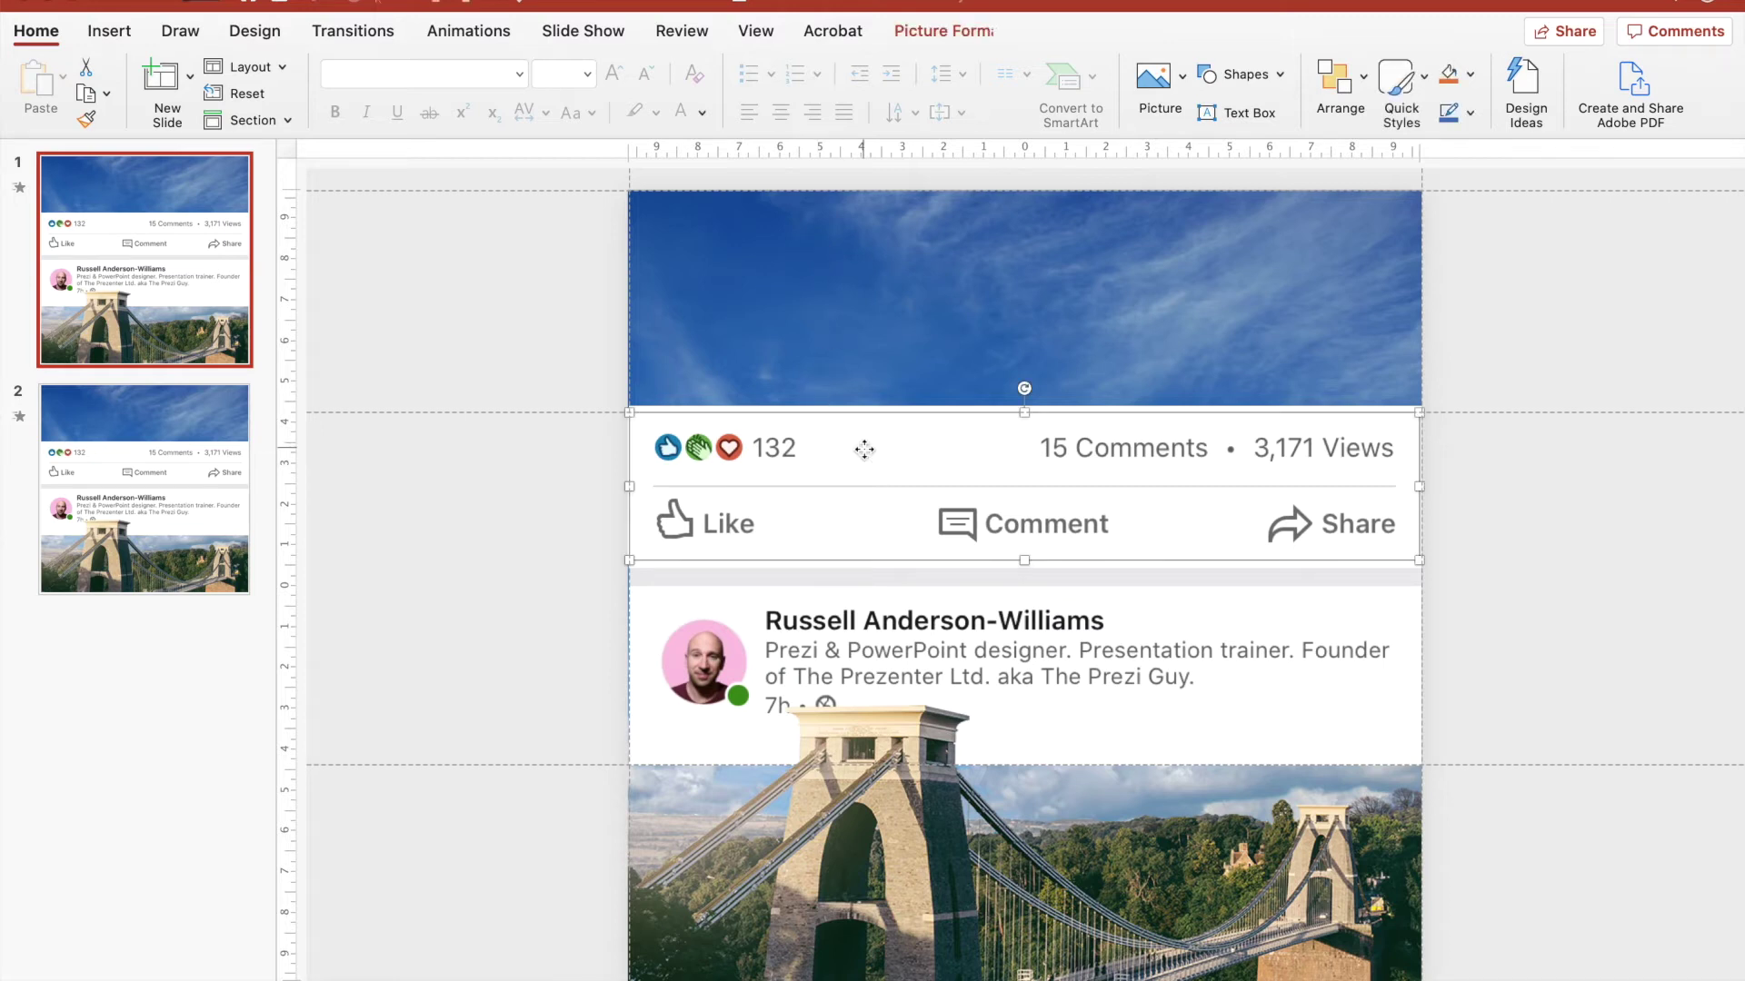
pyautogui.moveTo(844, 459); pyautogui.dragTo(555, 296)
pyautogui.moveTo(567, 293); pyautogui.dragTo(566, 293)
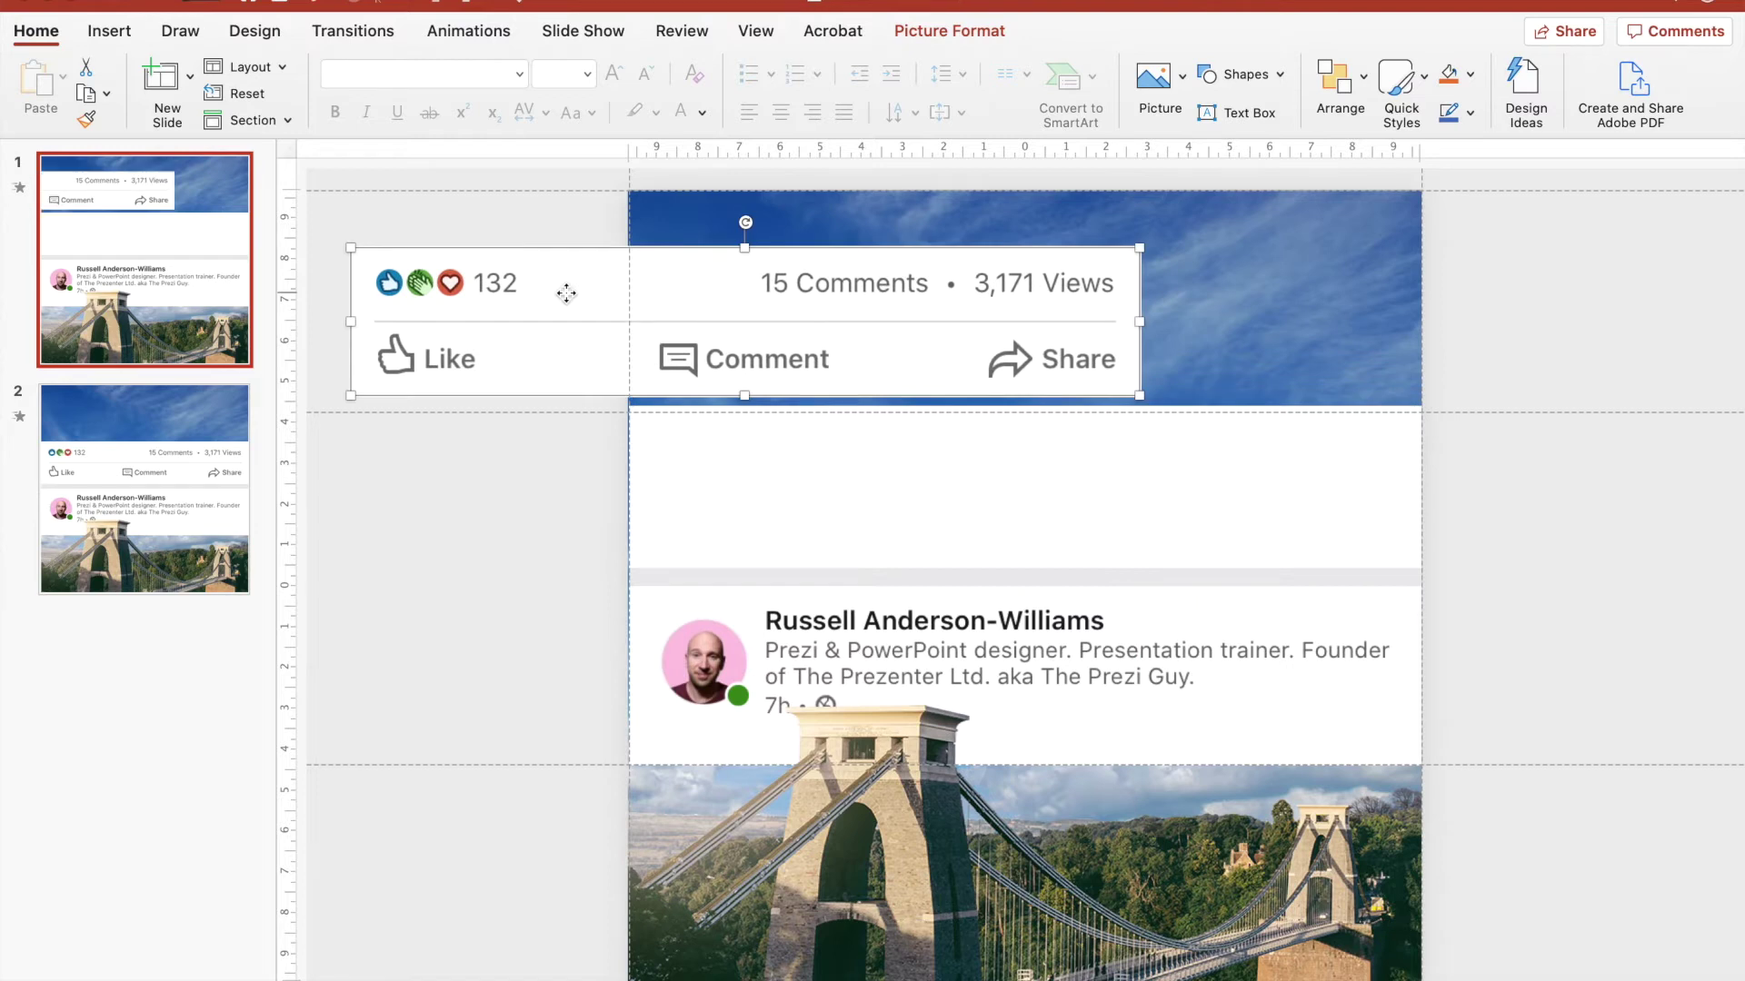
pyautogui.moveTo(771, 625); pyautogui.dragTo(454, 532)
pyautogui.moveTo(889, 823); pyautogui.dragTo(1554, 888)
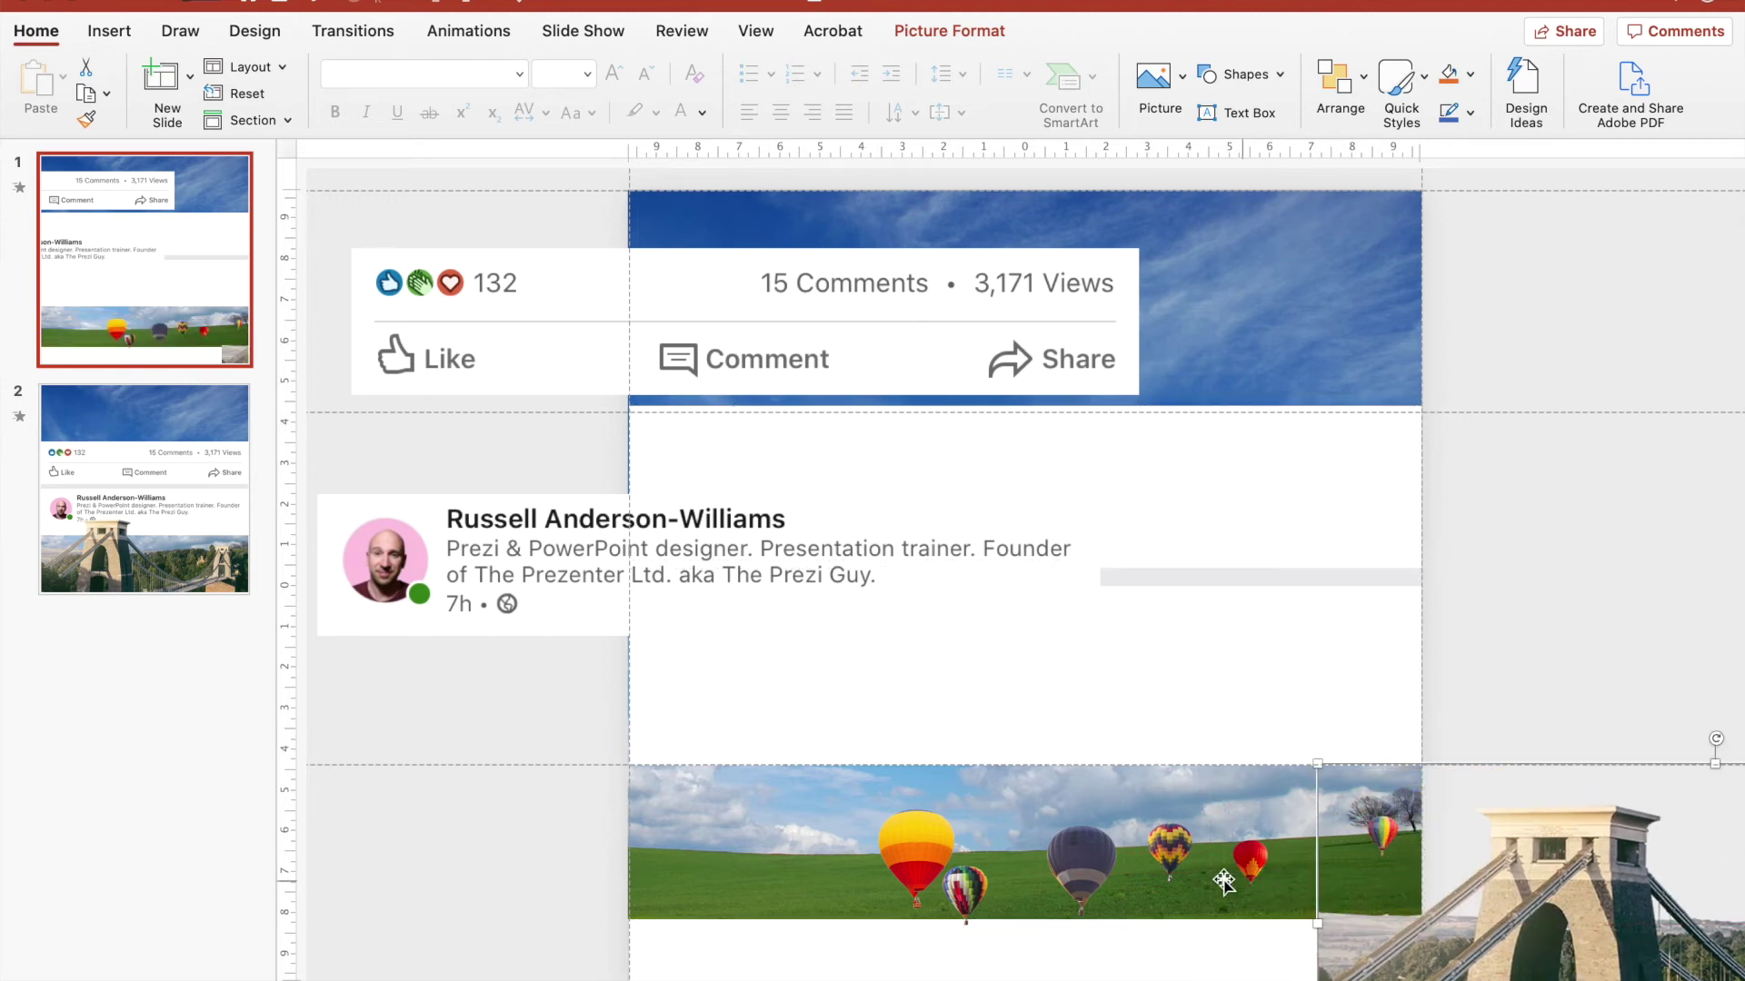
pyautogui.click(1100, 864)
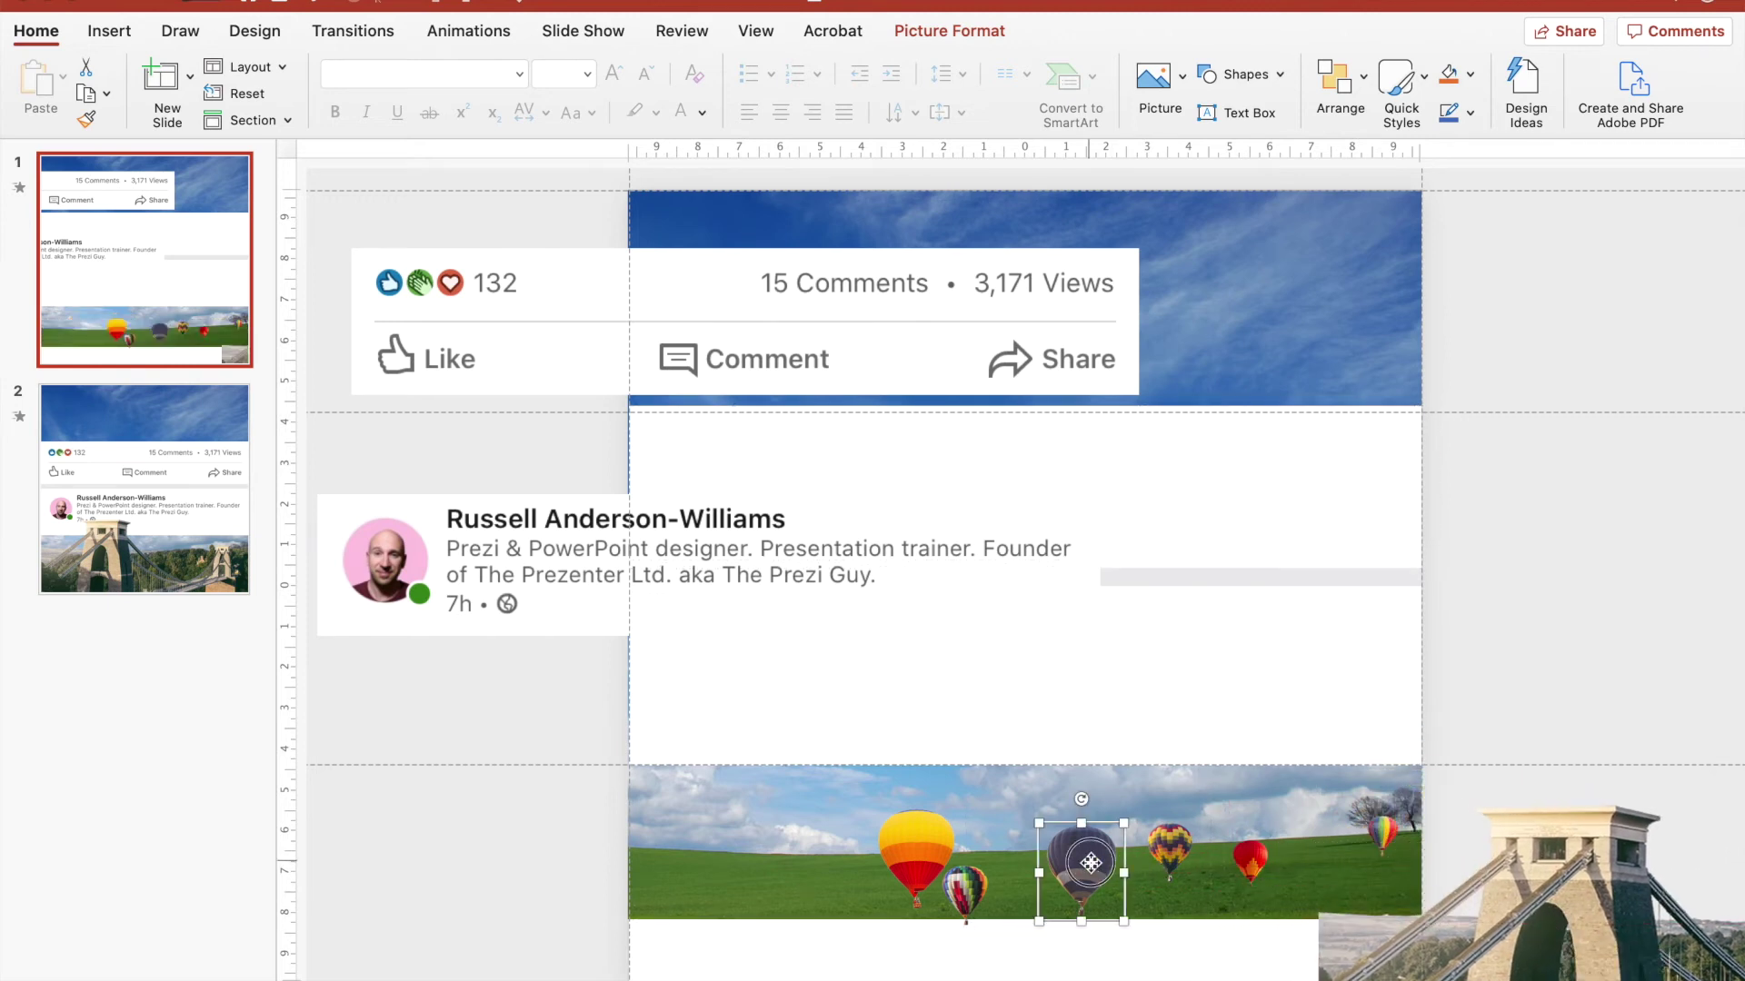
# Select the purple, yellow, checkered and red balloons and the bridge picture
pyautogui.click(952, 879)
pyautogui.click(909, 839)
pyautogui.click(1156, 836)
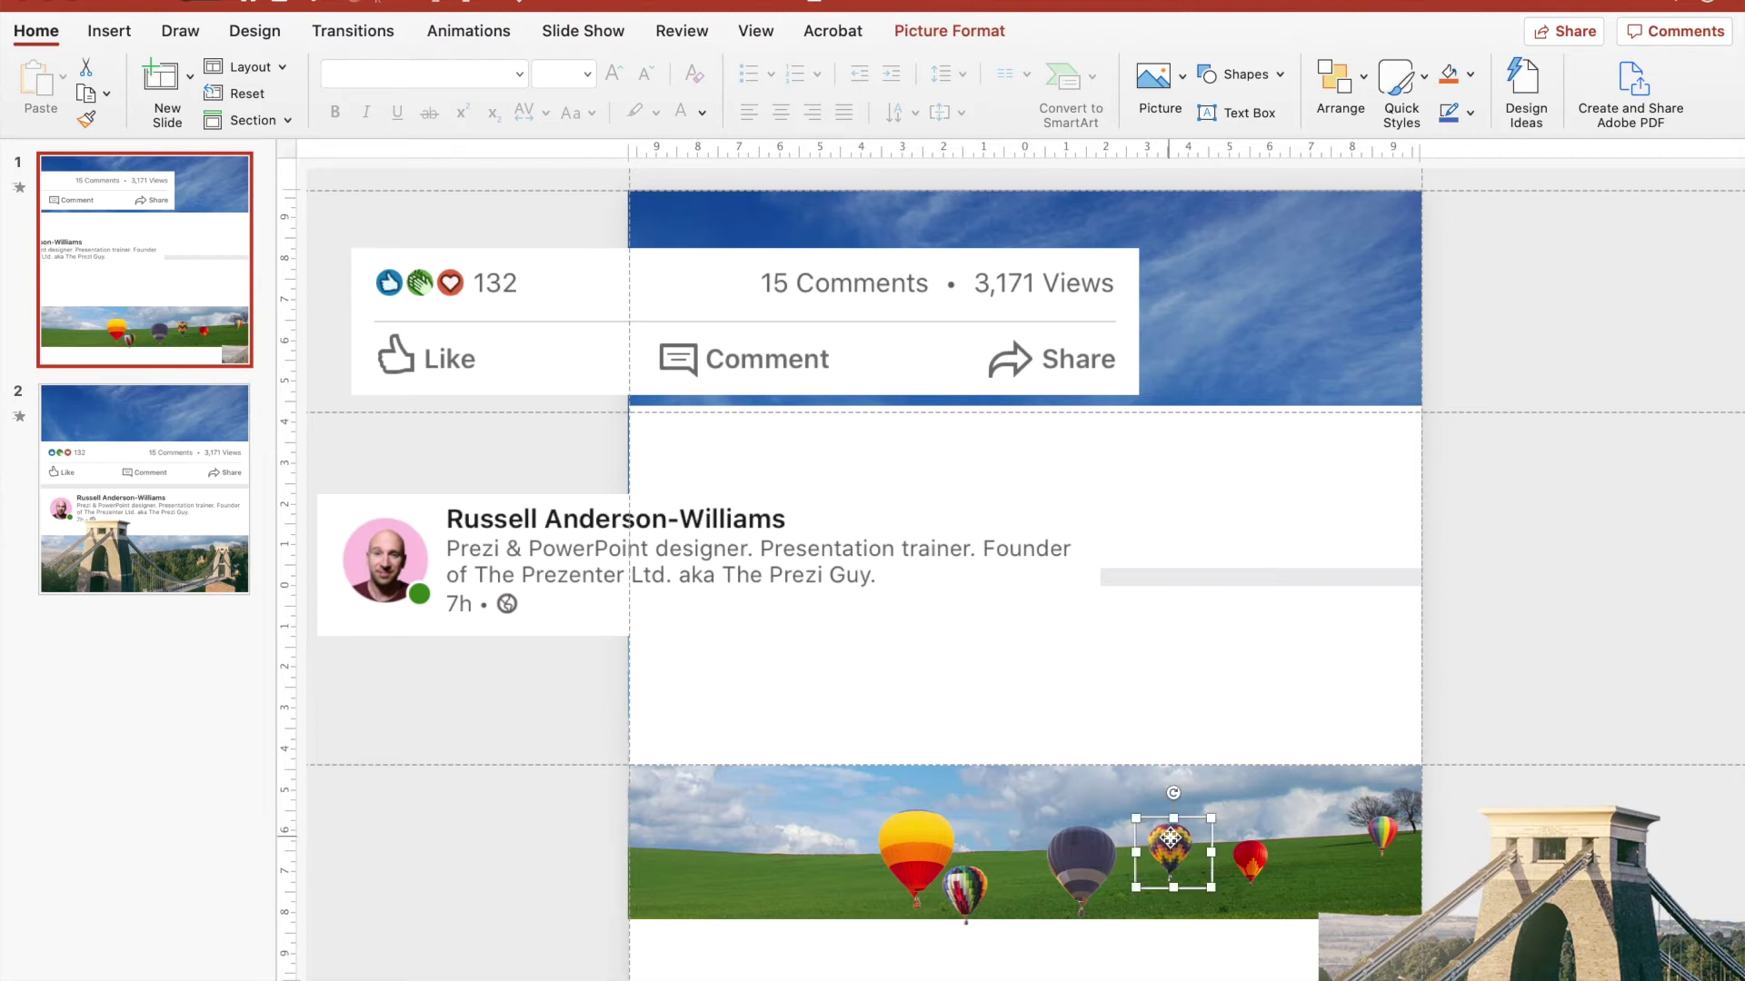
pyautogui.click(1250, 856)
pyautogui.click(1388, 831)
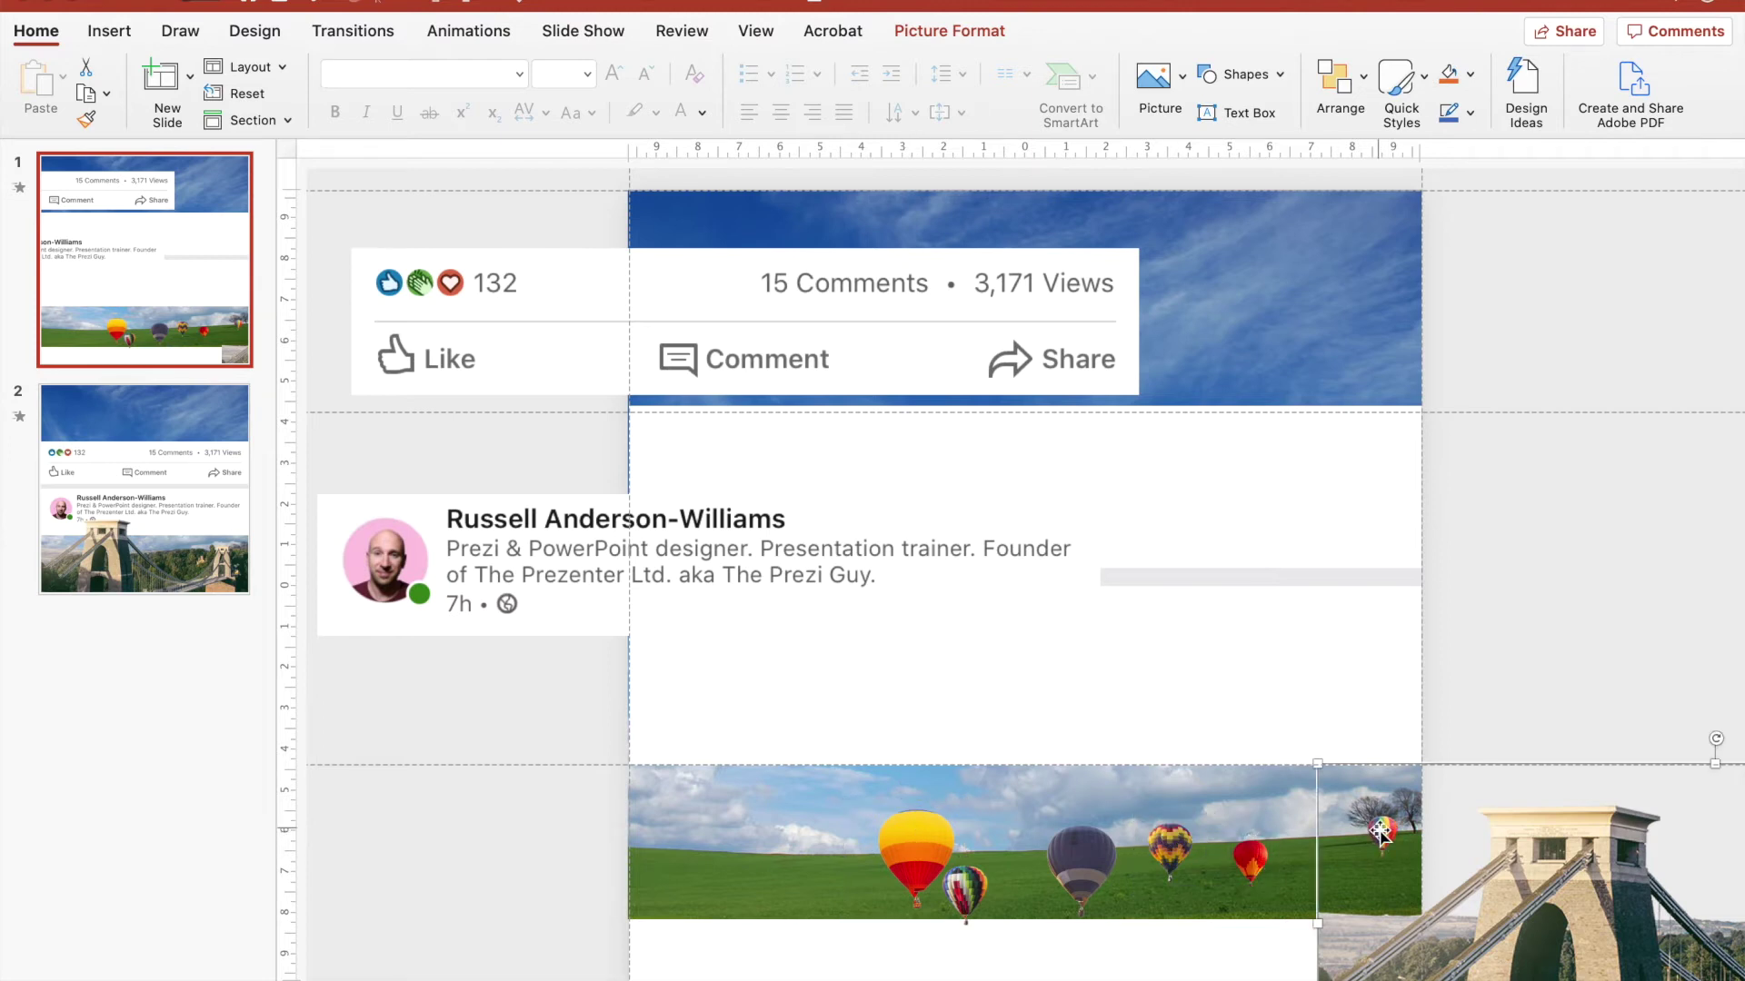
# Undo to return the bridge, profile card and reactions bar onto the slide, realigning the sky picture
pyautogui.press('super+z')
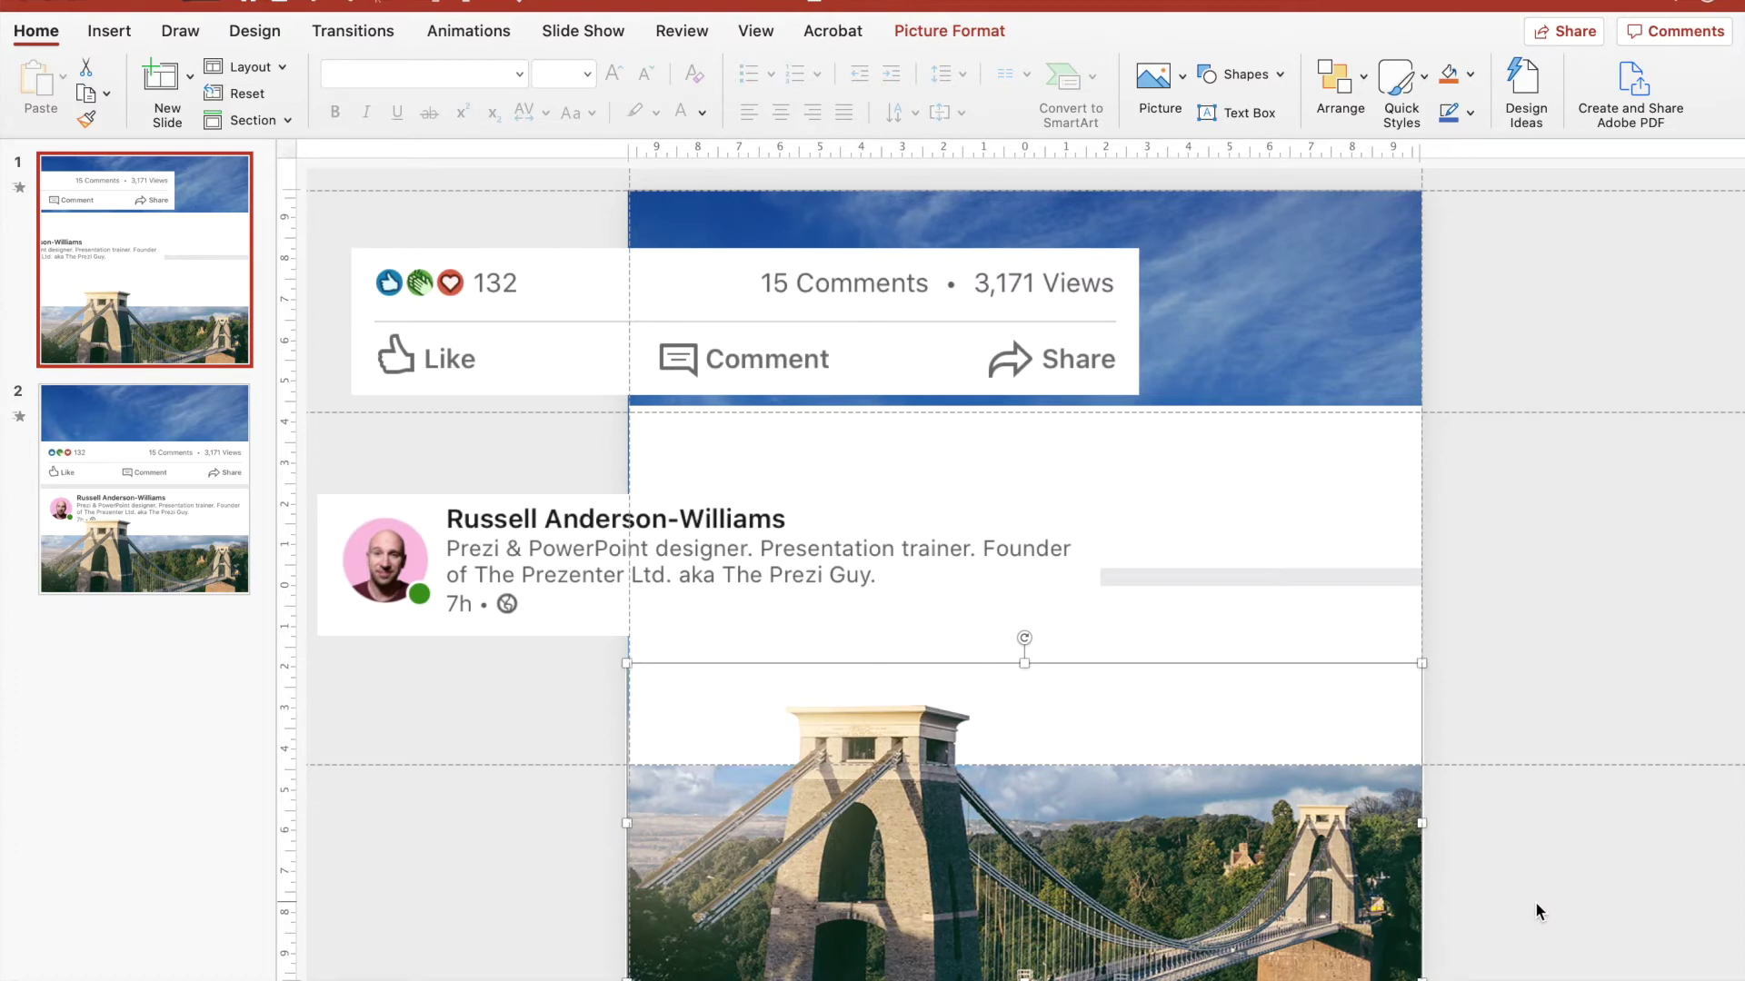
pyautogui.press('super+z')
pyautogui.press('super+z')
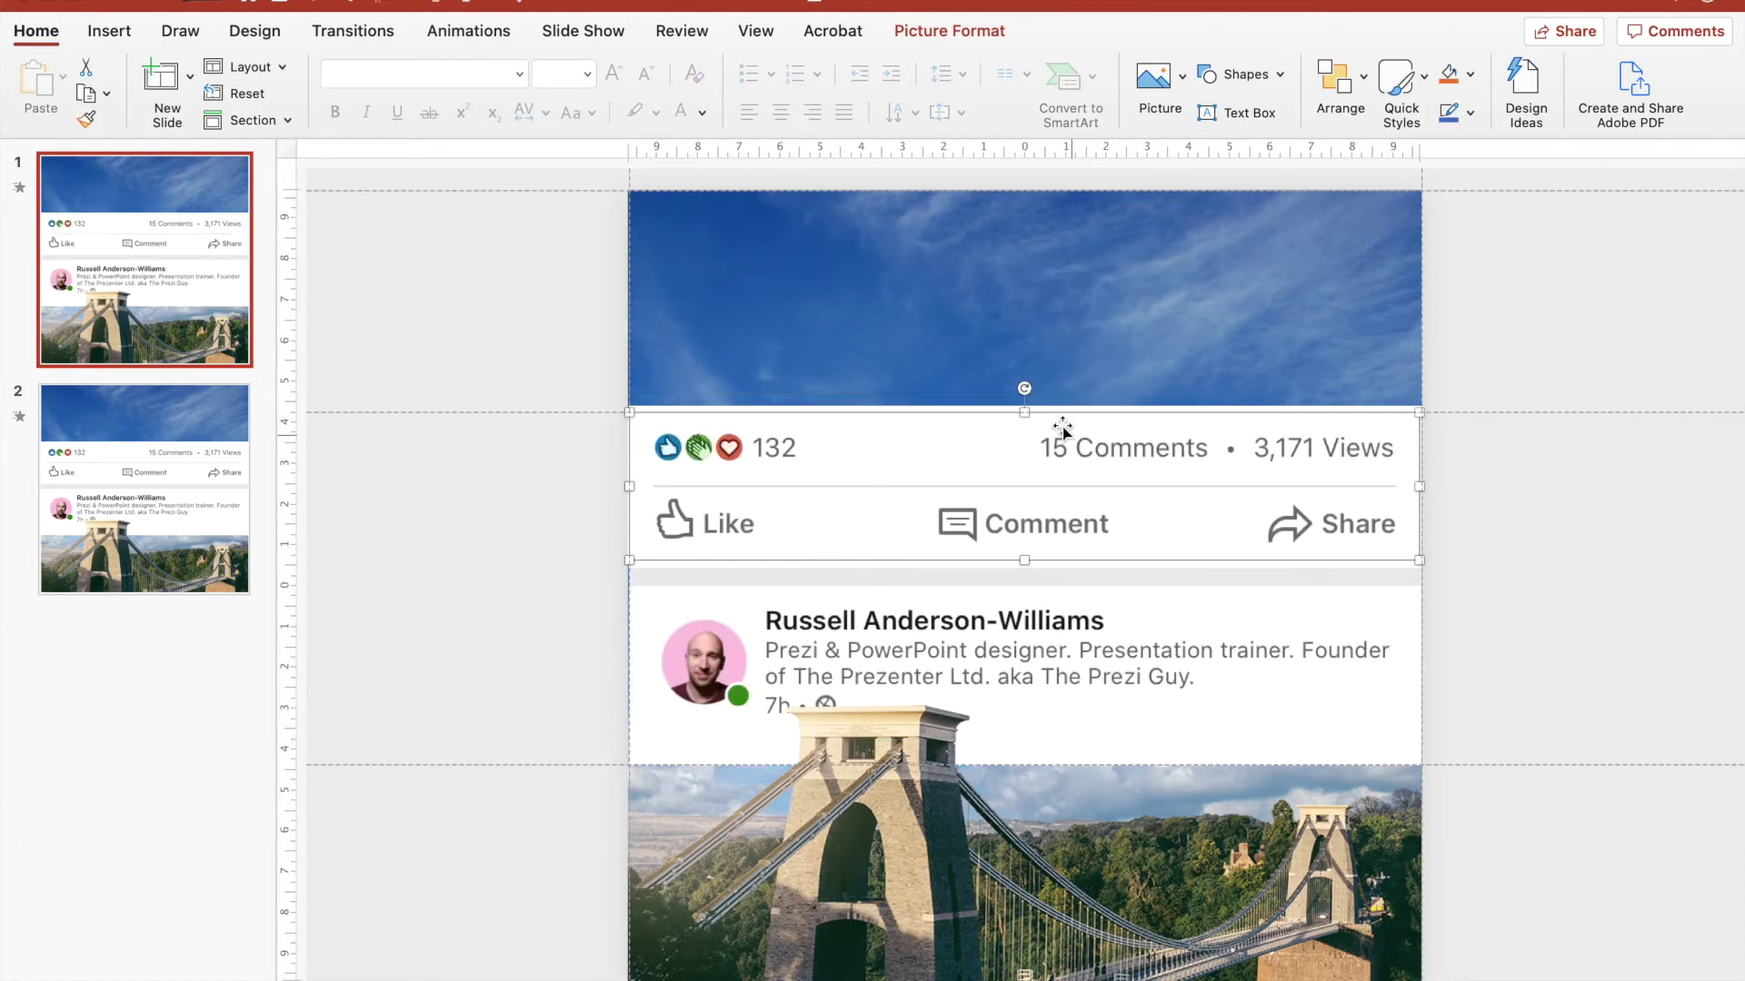
pyautogui.click(933, 288)
pyautogui.moveTo(810, 276); pyautogui.dragTo(1126, 302)
pyautogui.press('super+z')
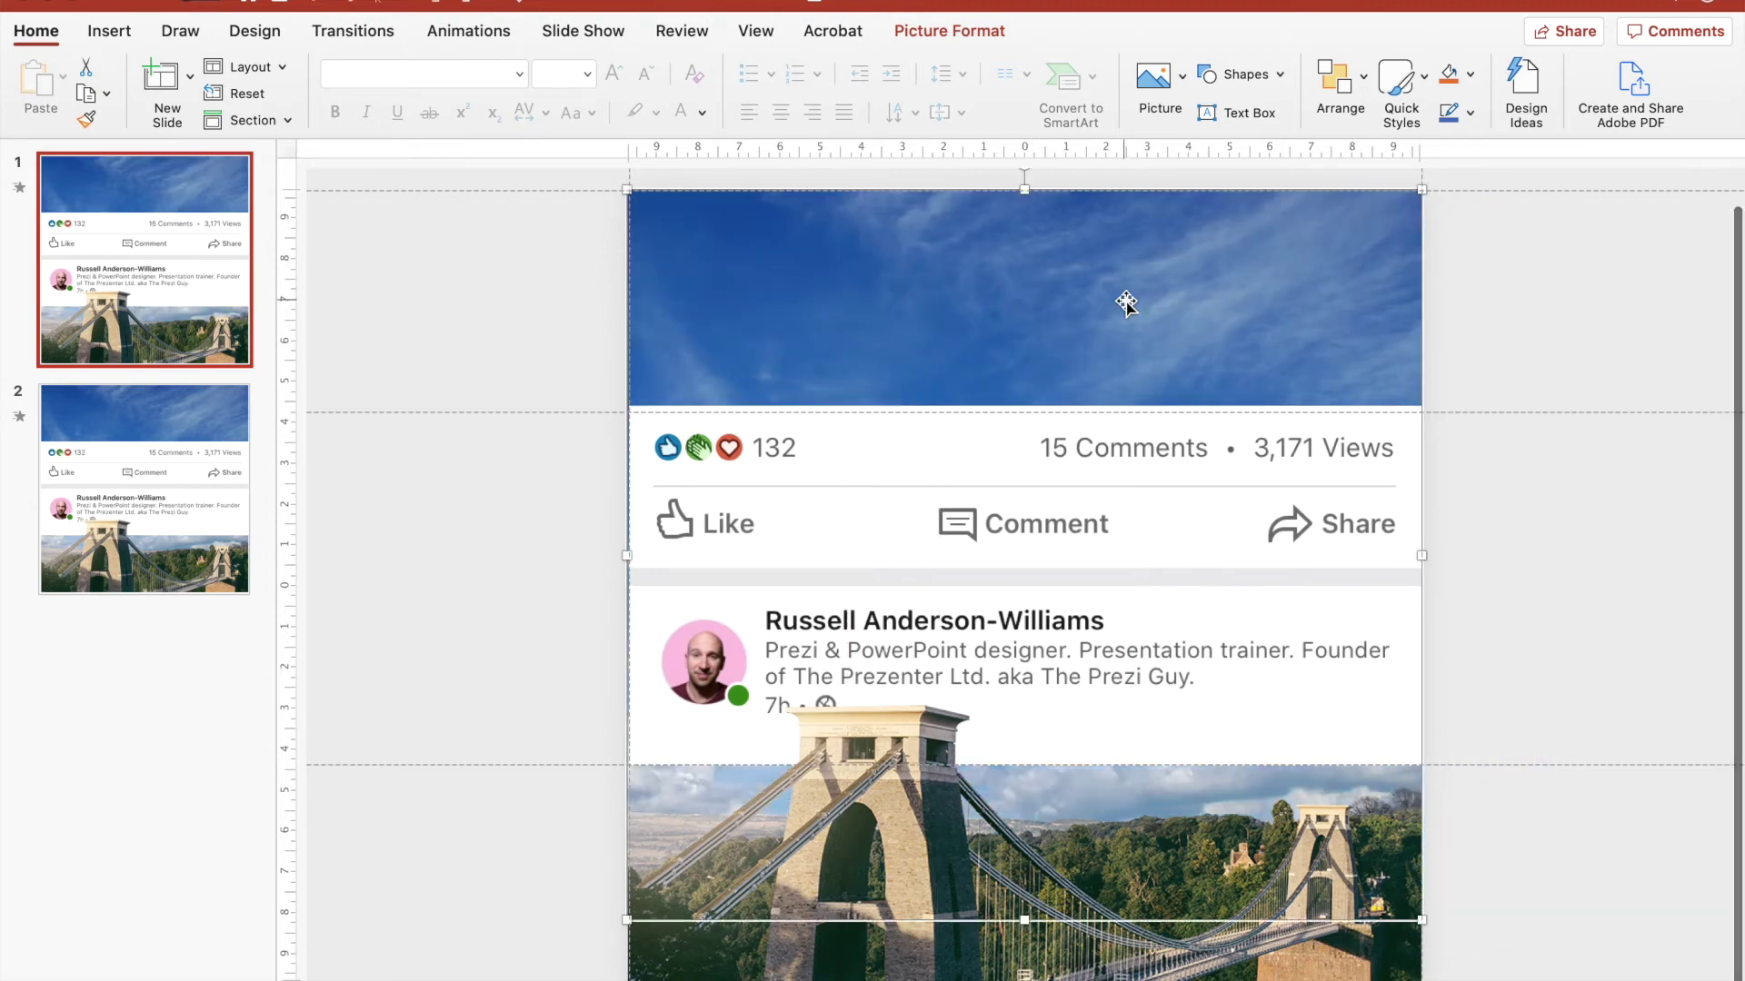
pyautogui.click(515, 308)
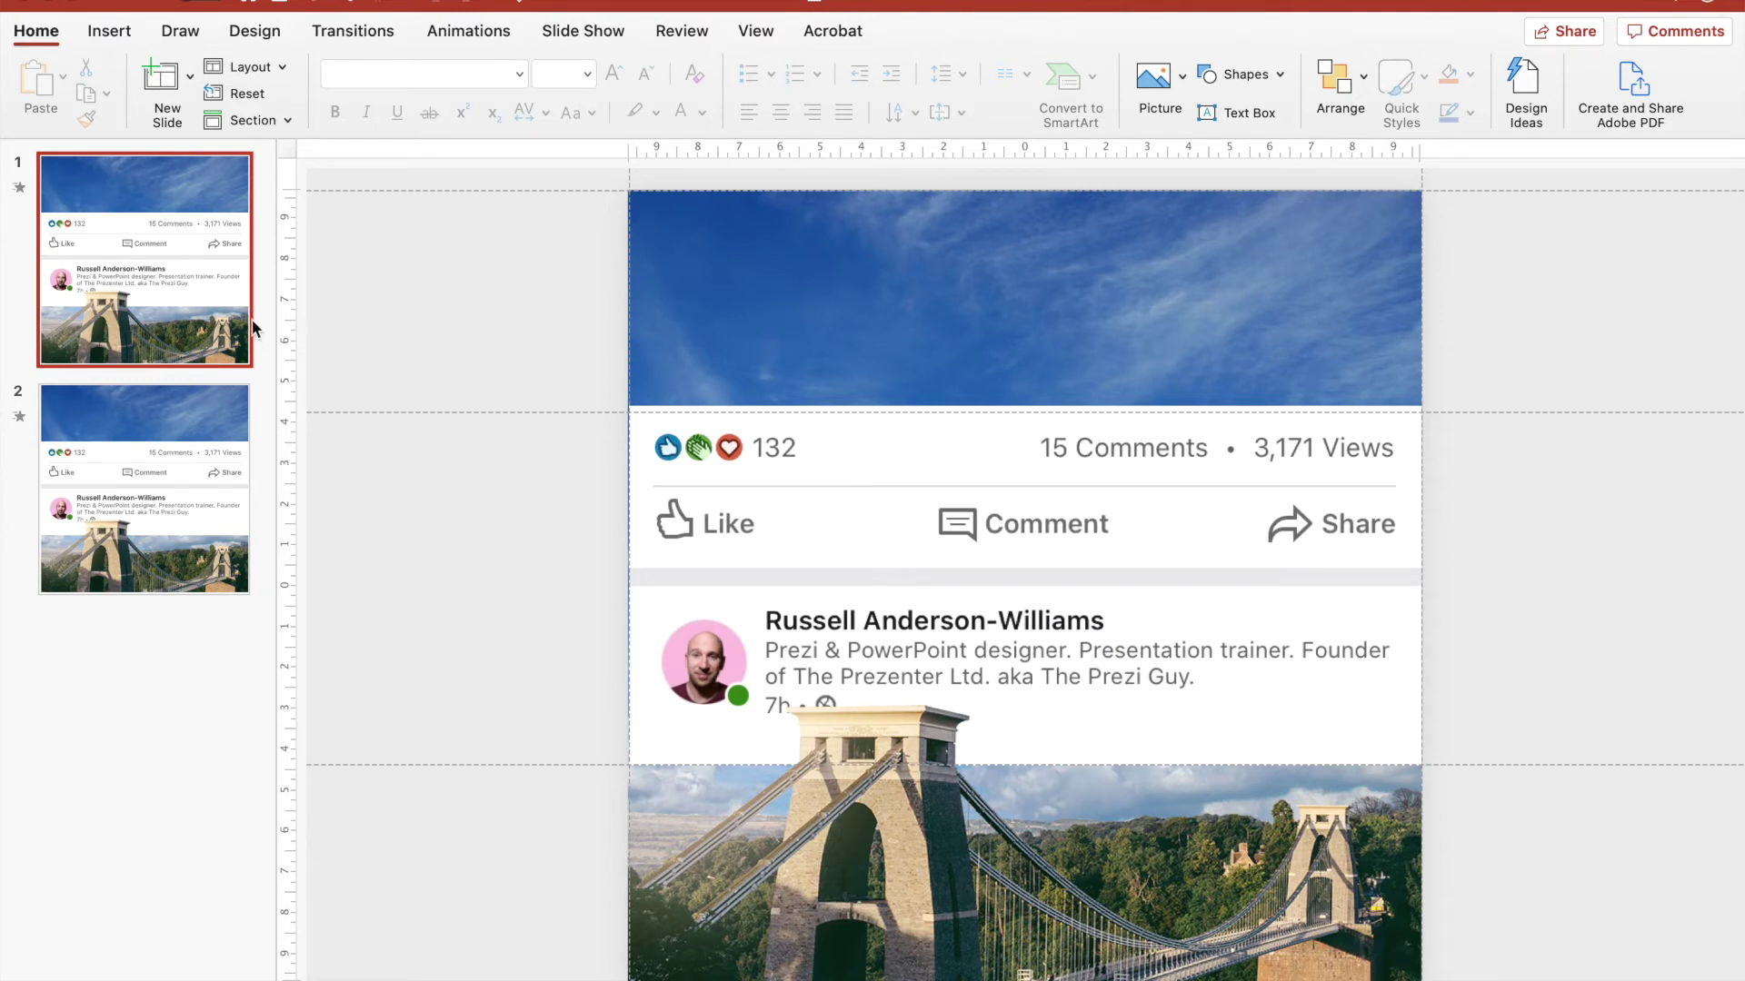
# Switch to slide 2 and zoom out to see the balloons outside the slide
pyautogui.rightClick(199, 319)
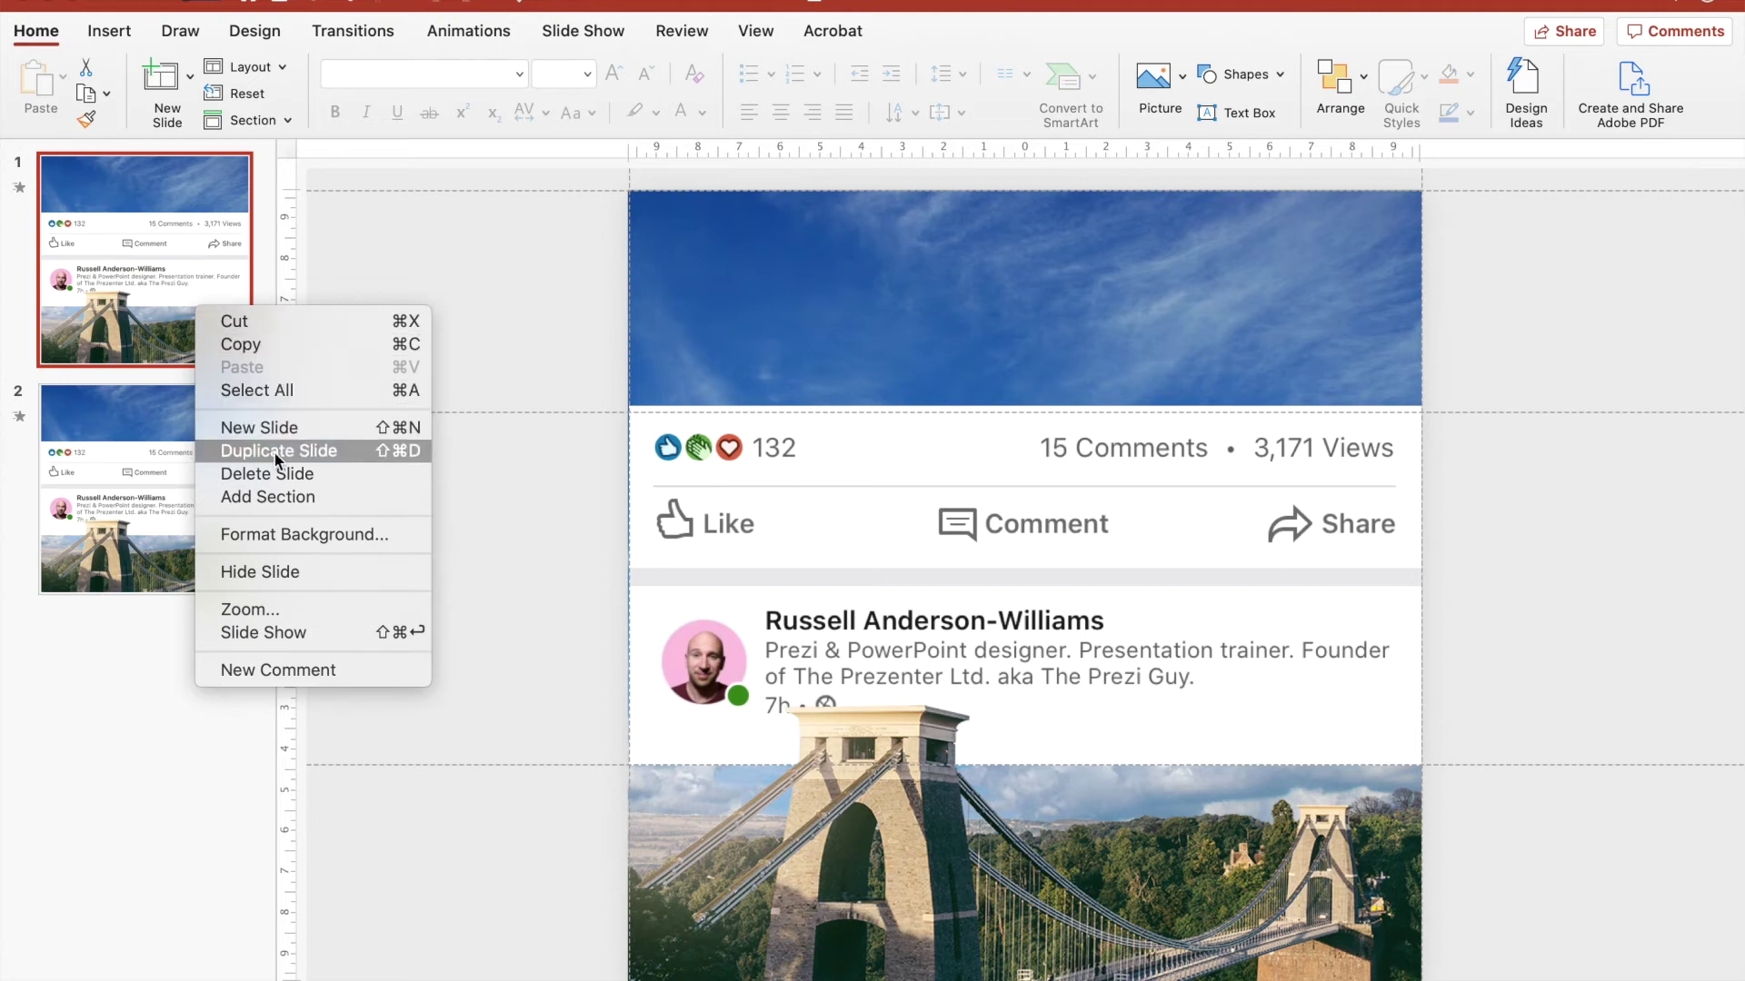
pyautogui.click(177, 496)
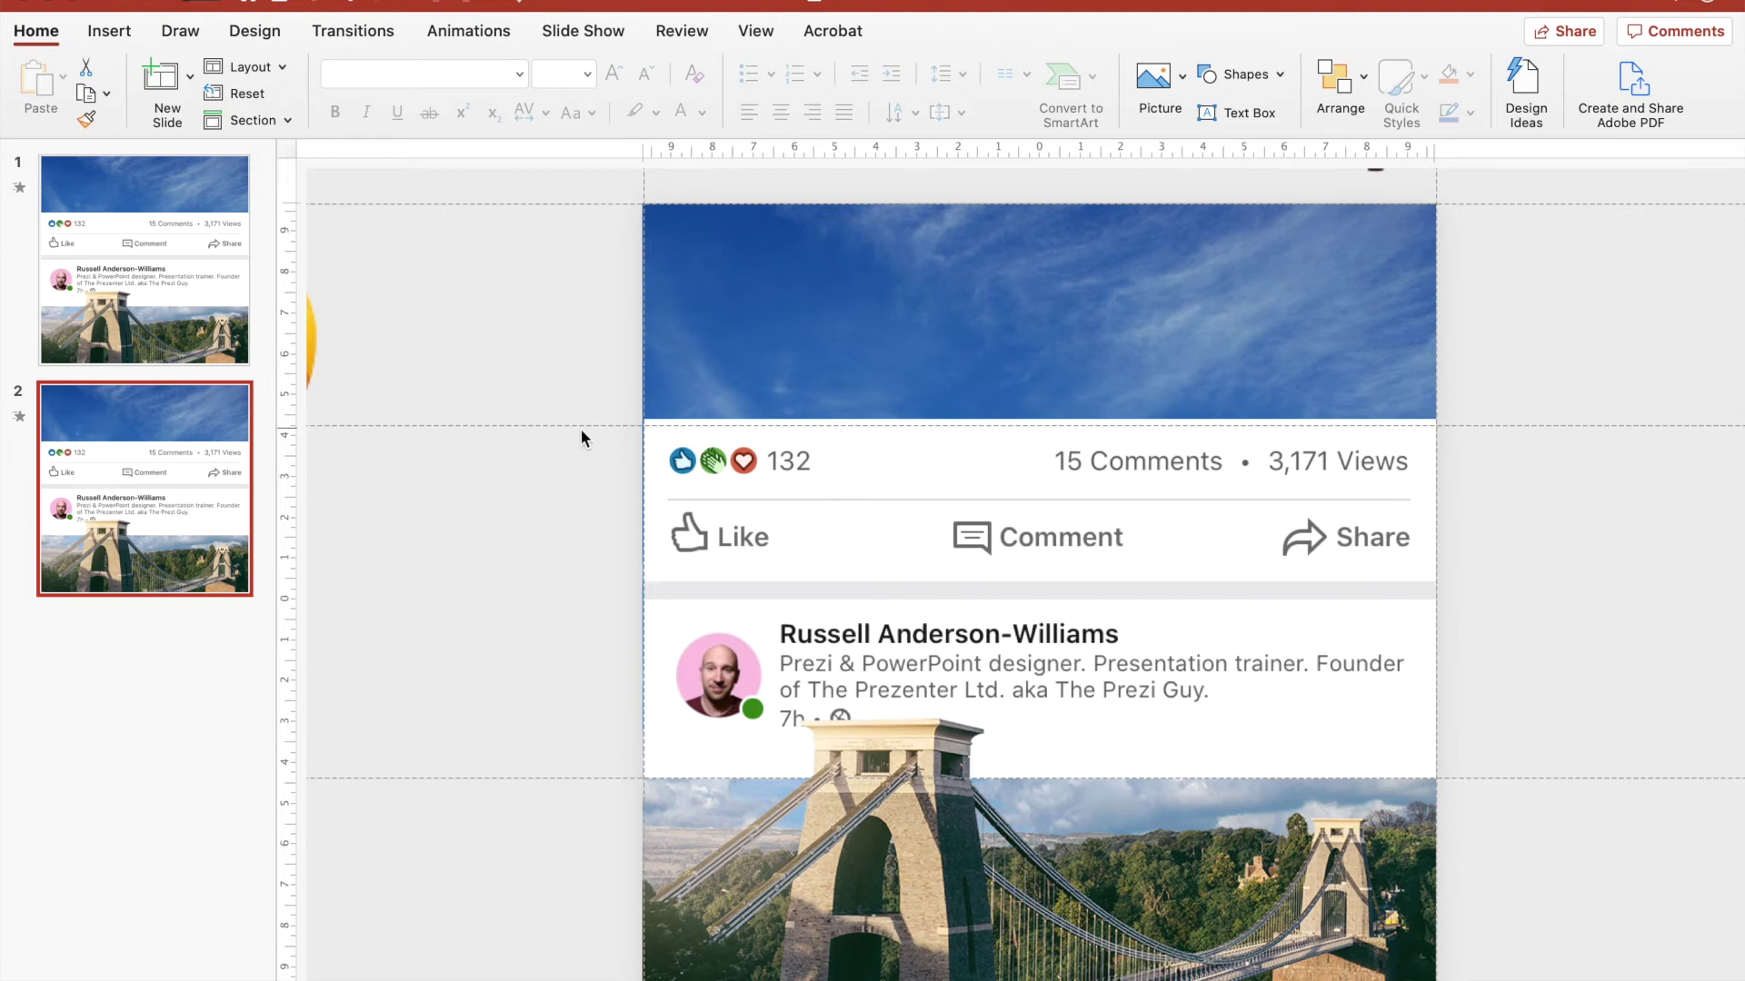
pyautogui.scroll(-5, 580, 428)
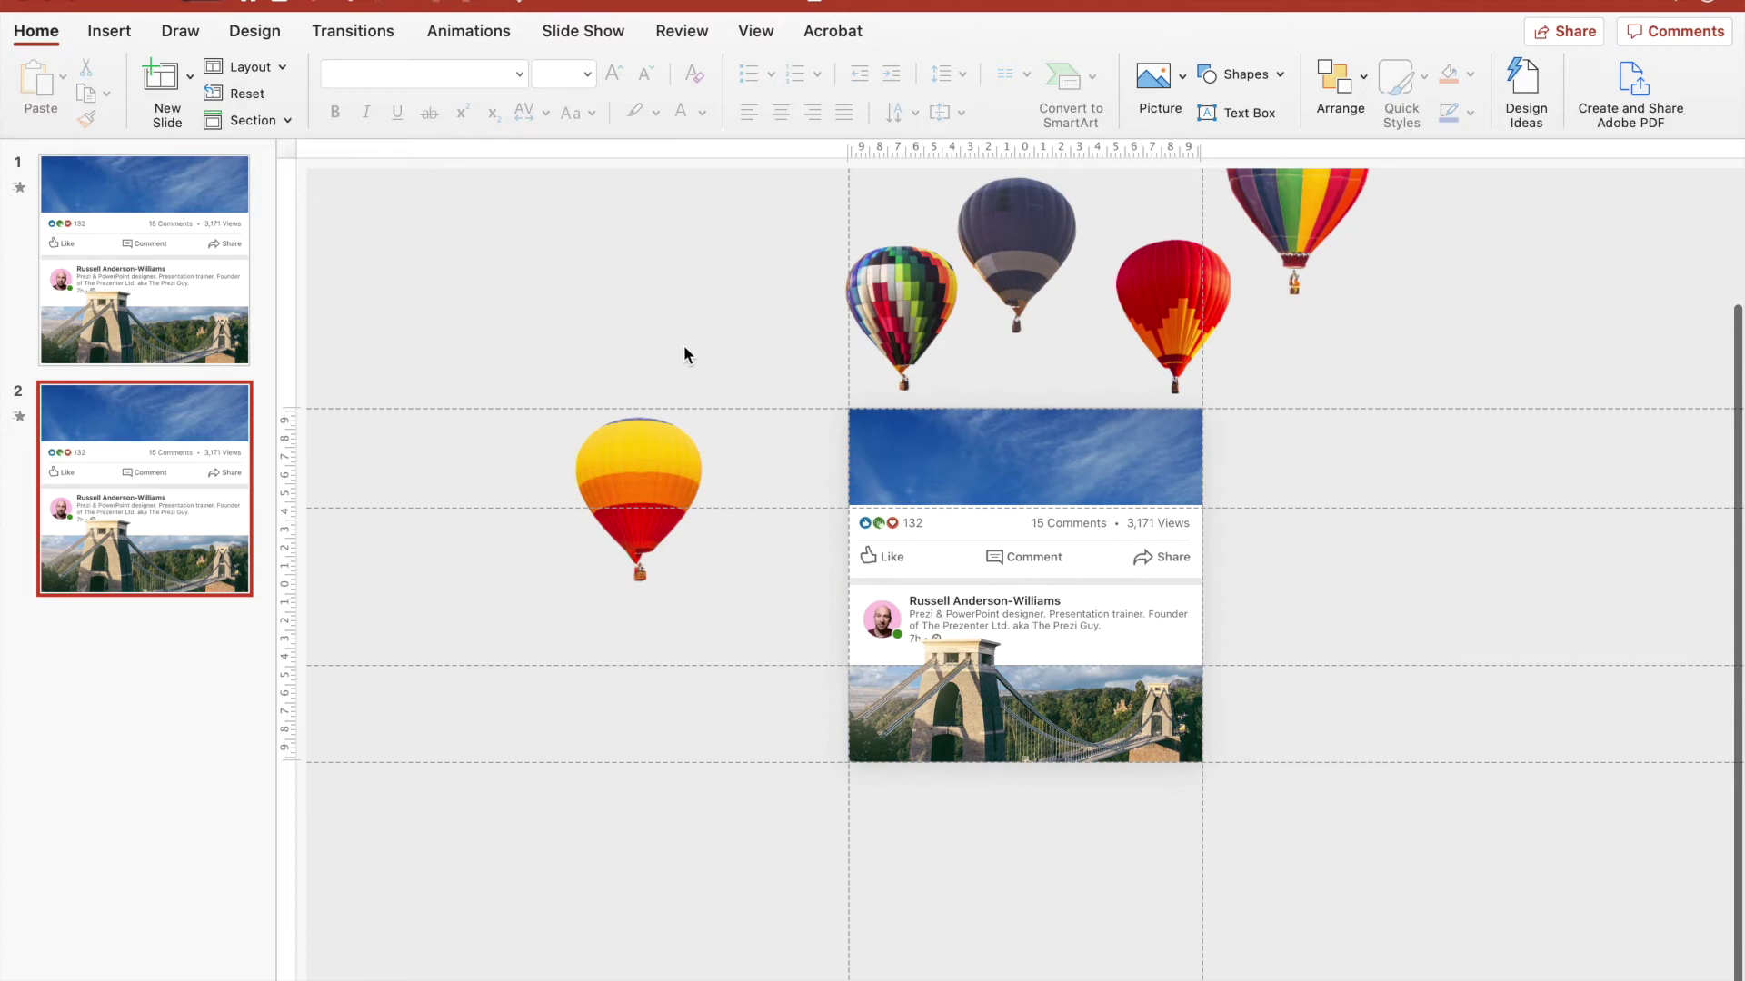
# Select the yellow, multicoloured, dark purple, red and rainbow balloons, then both slides
pyautogui.click(648, 449)
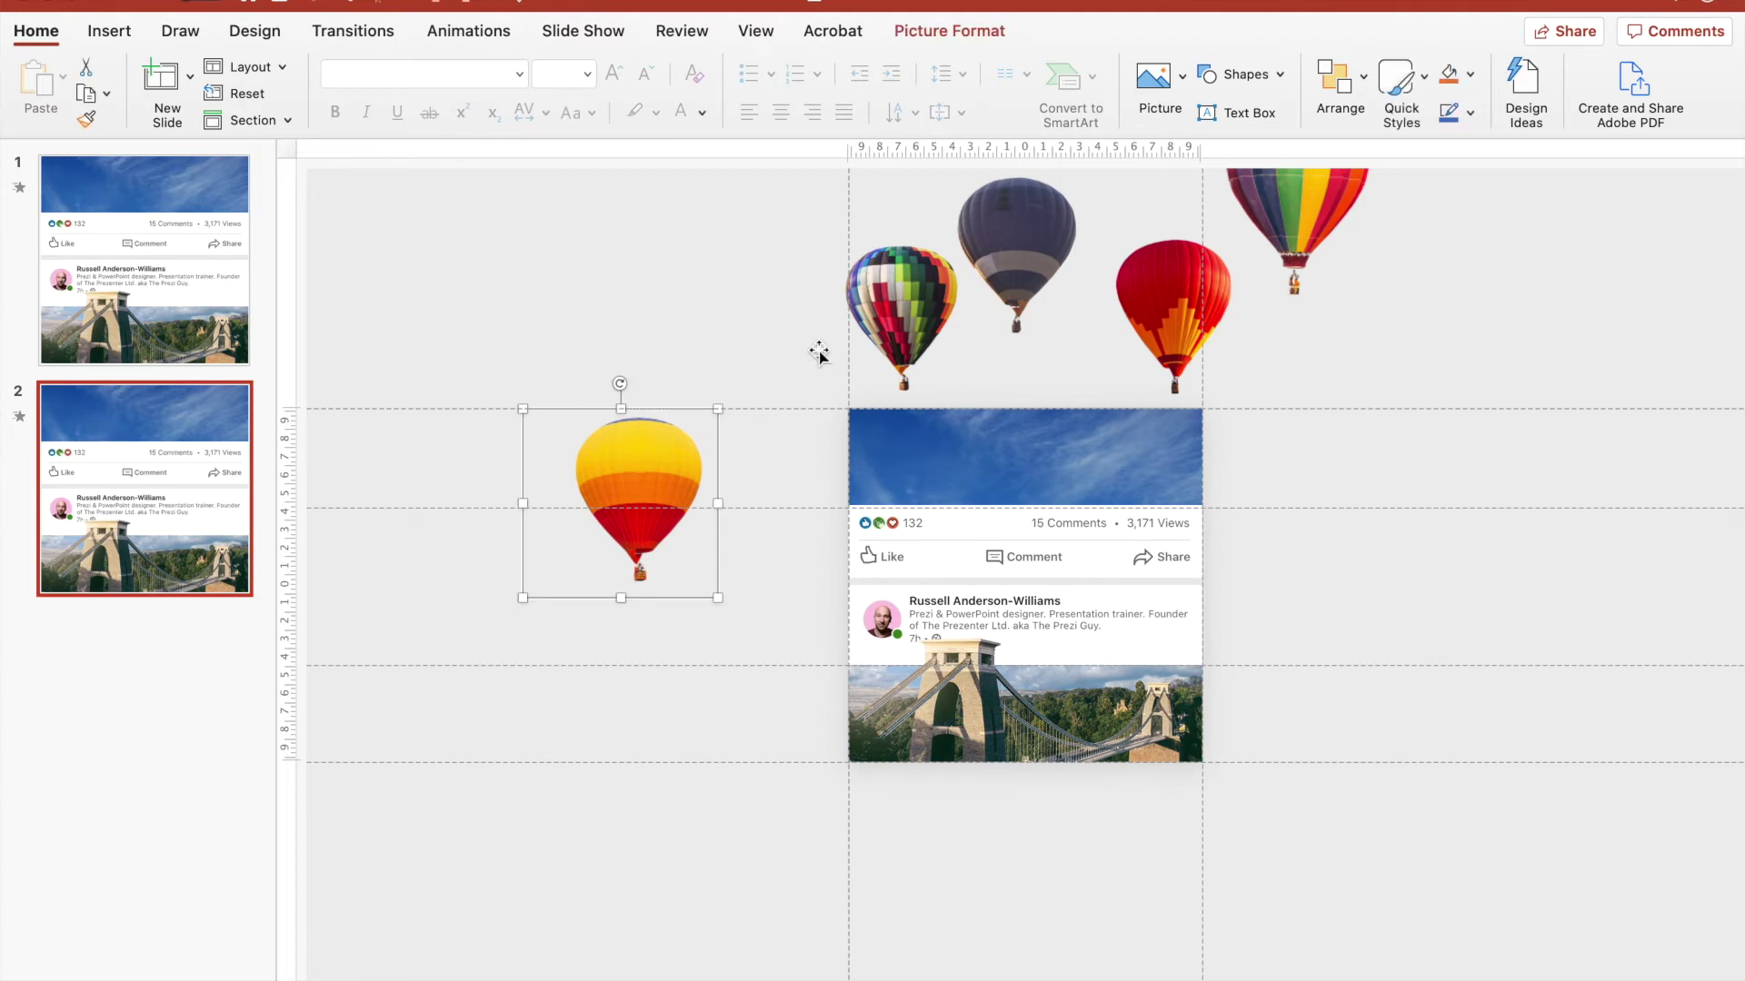
pyautogui.click(904, 309)
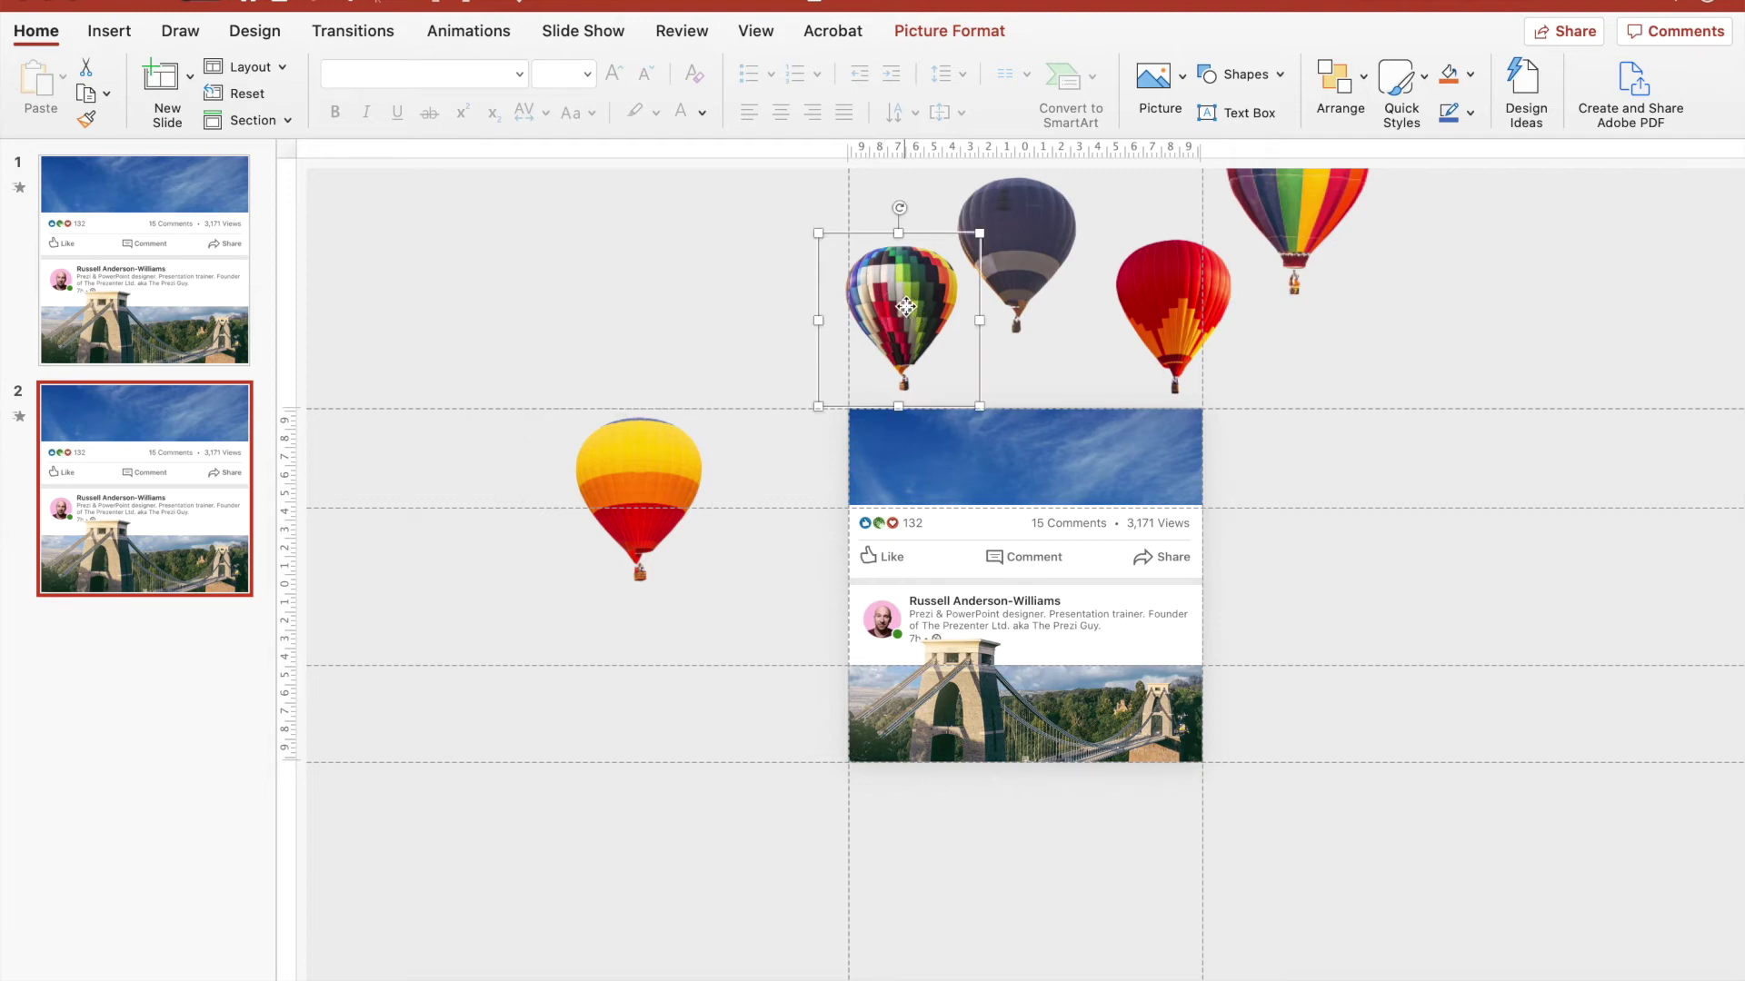
pyautogui.click(1027, 266)
pyautogui.click(1135, 276)
pyautogui.click(1303, 237)
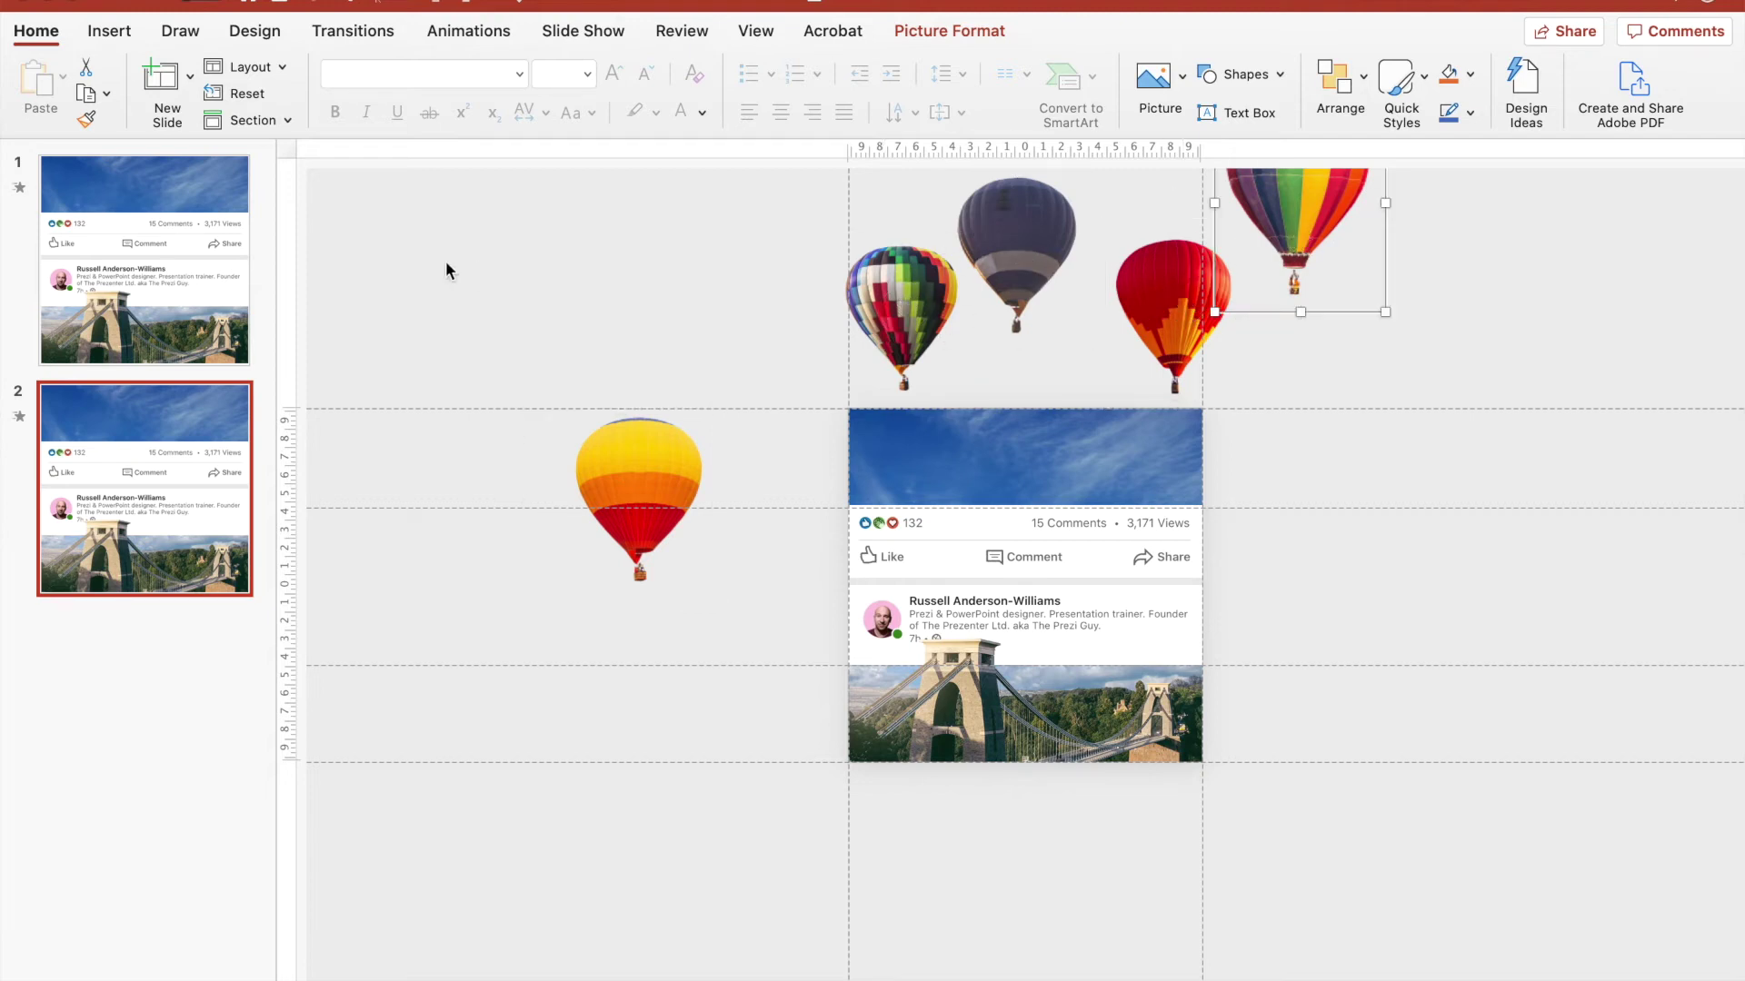
pyautogui.keyDown('shift'); pyautogui.click(182, 275); pyautogui.keyUp('shift')
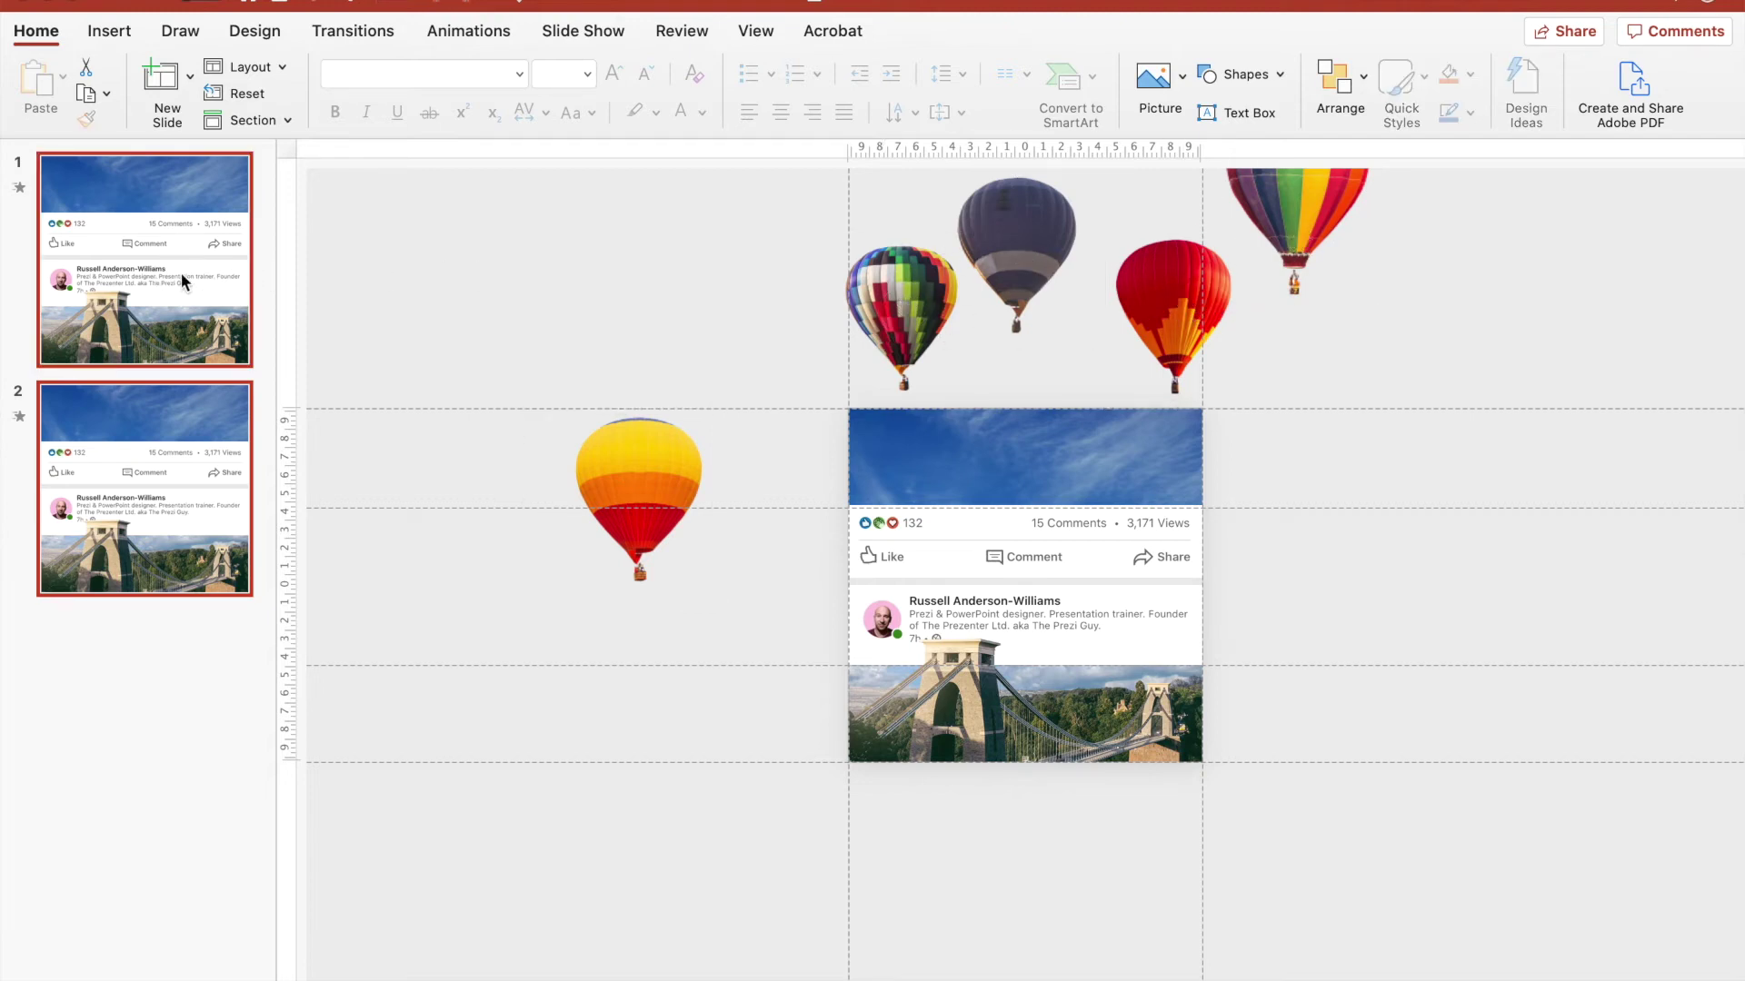
# Give the slides a 20-second Morph transition and preview the floating balloons in the slide show
pyautogui.click(347, 29)
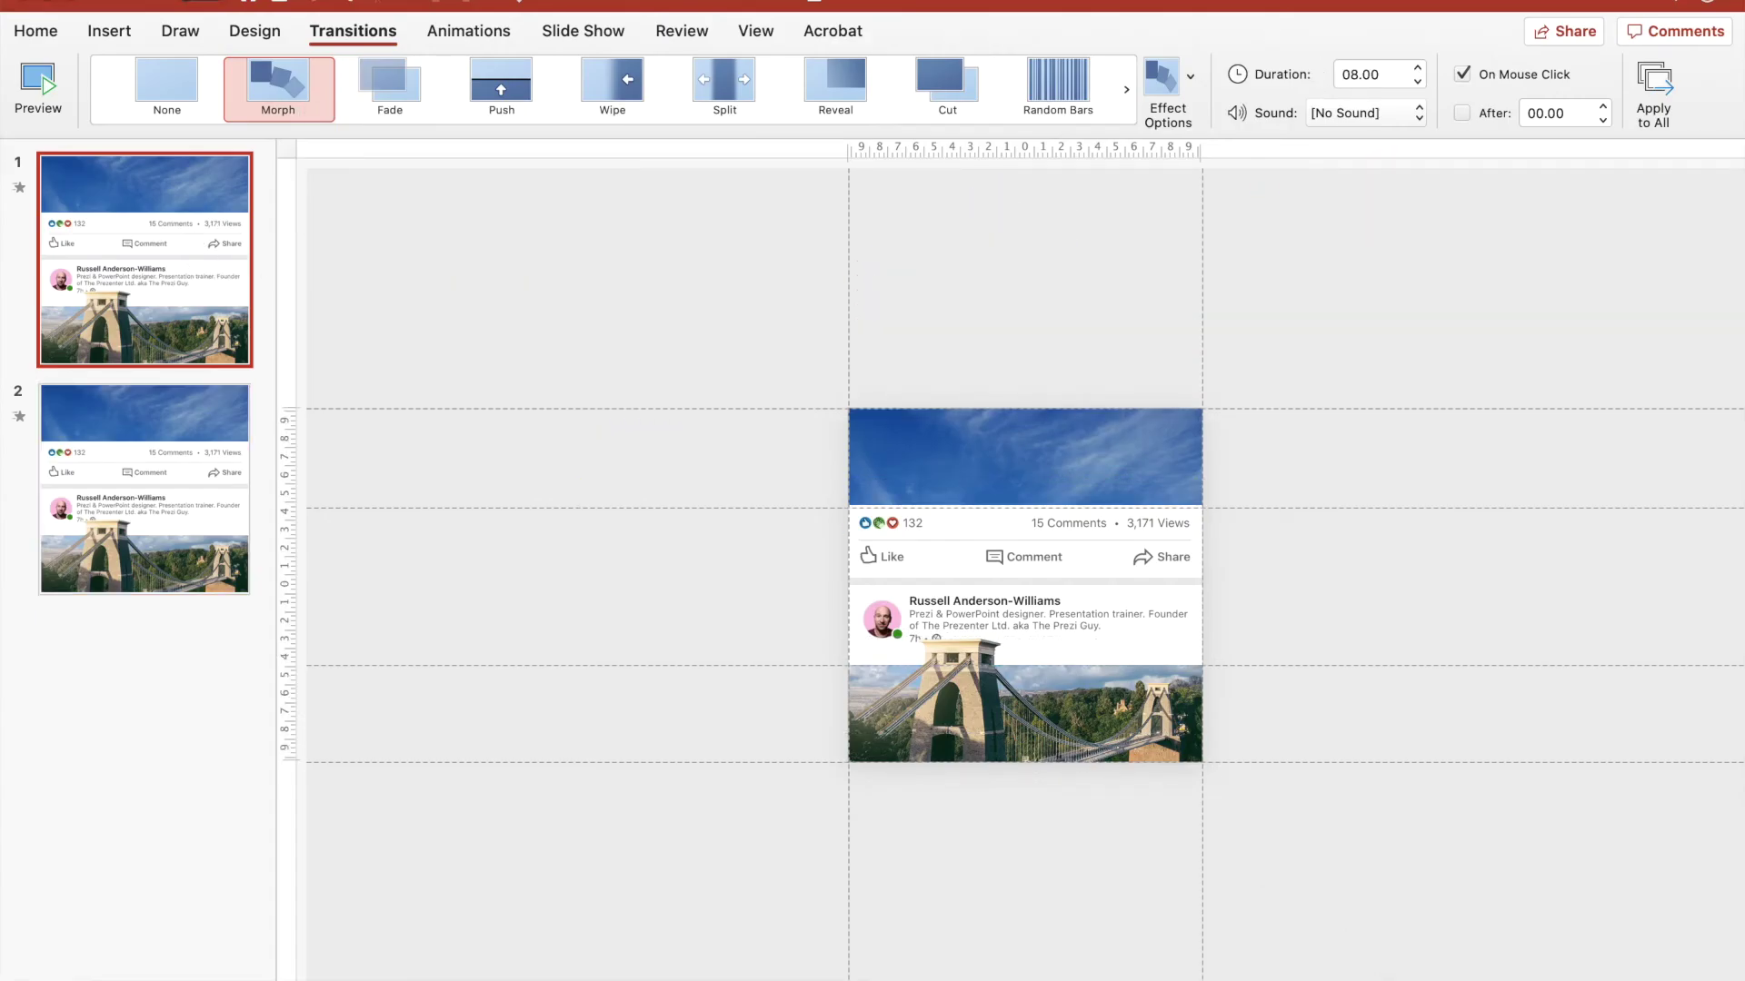
pyautogui.press('super+shift+Return')
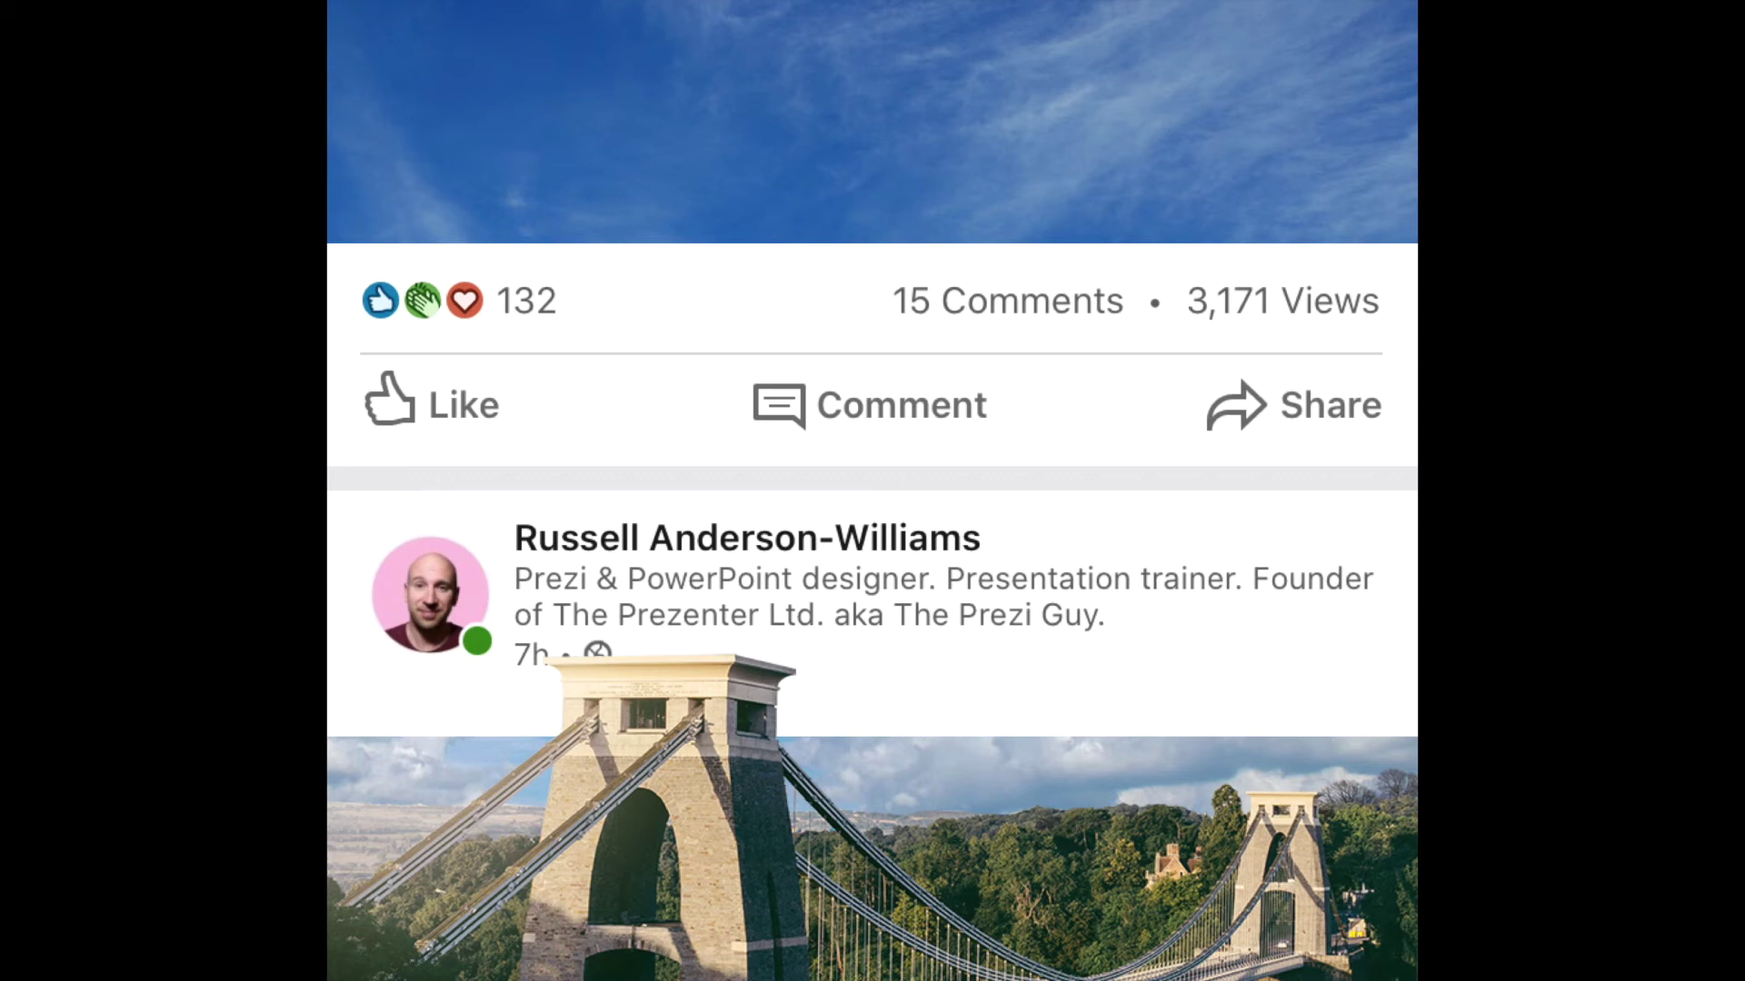
pyautogui.press('Escape')
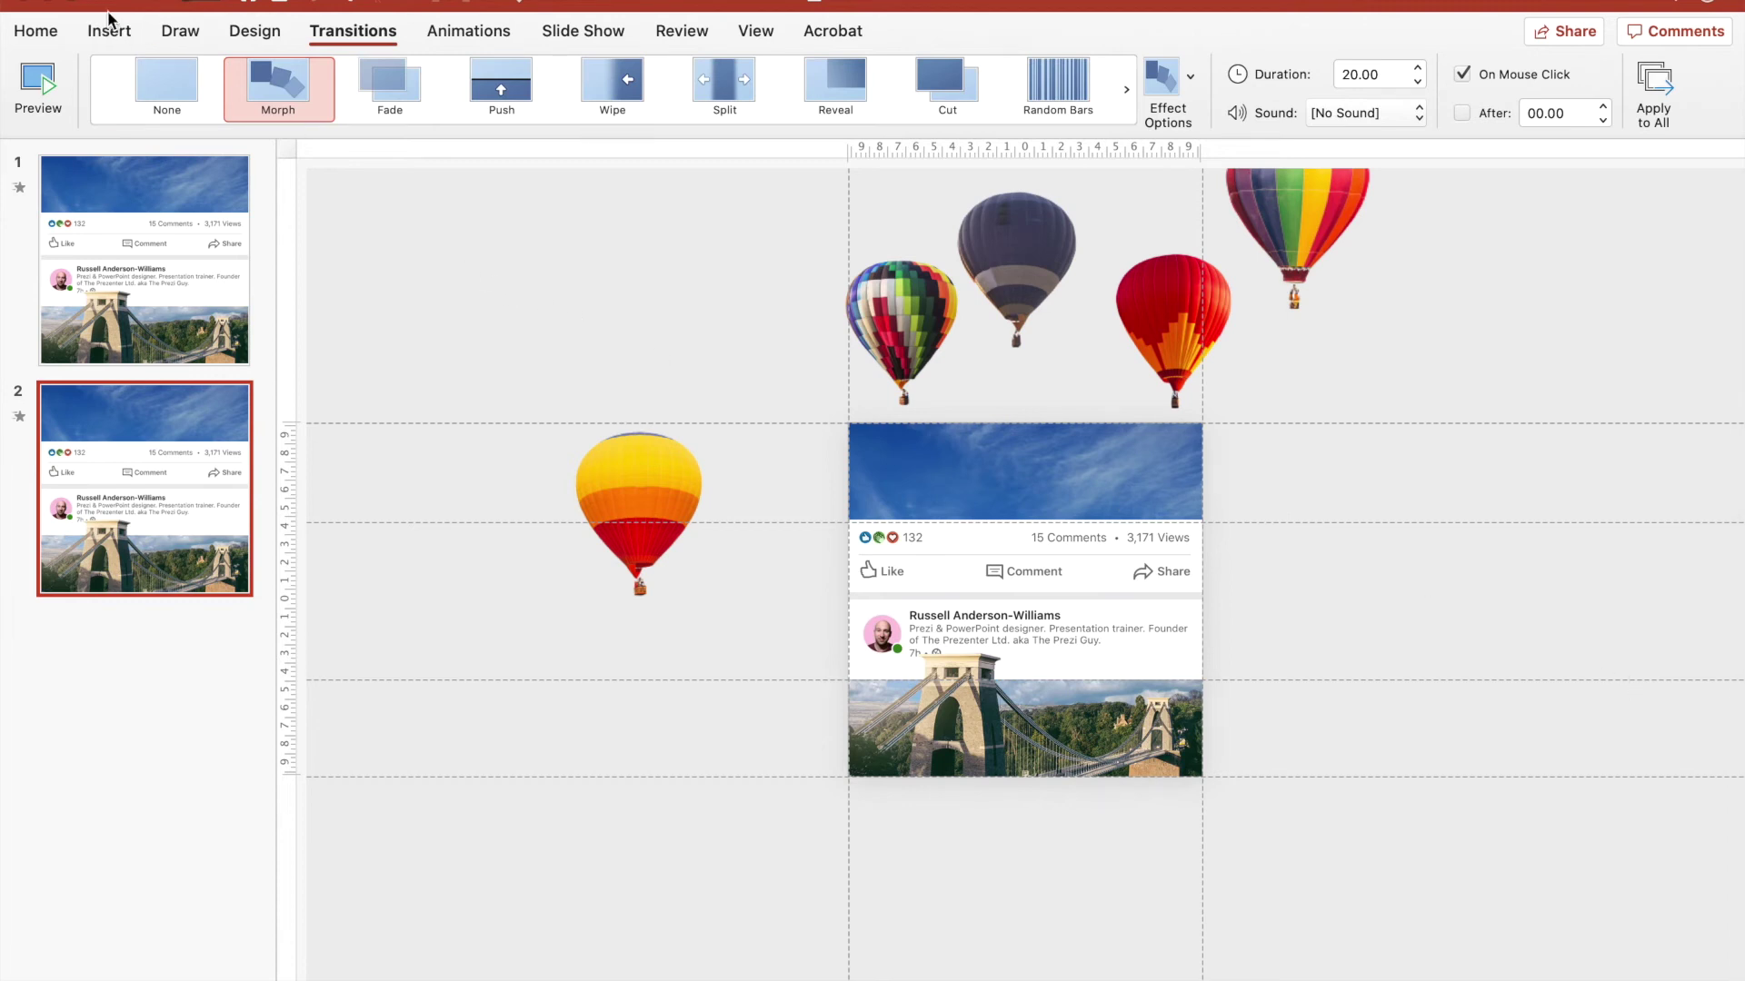
# Export the deck as Presentation1.mp4 to the Desktop at Presentation Quality, 1080 × 1080
pyautogui.click(191, 1)
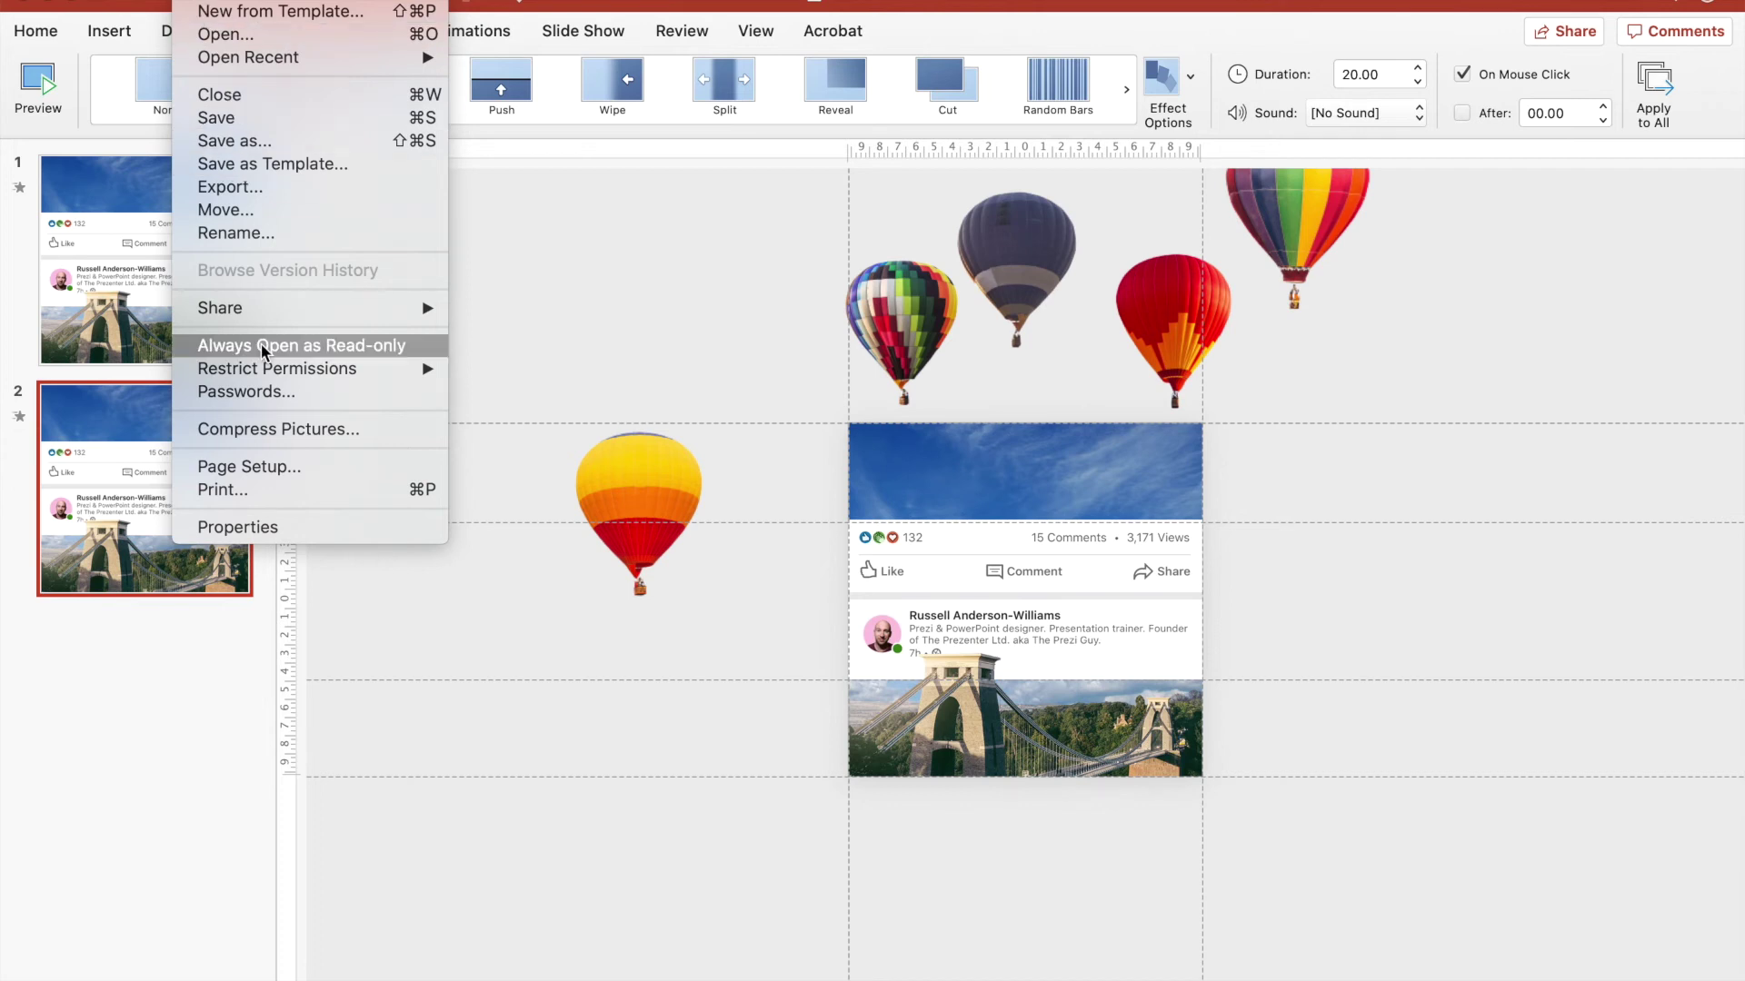
pyautogui.click(249, 189)
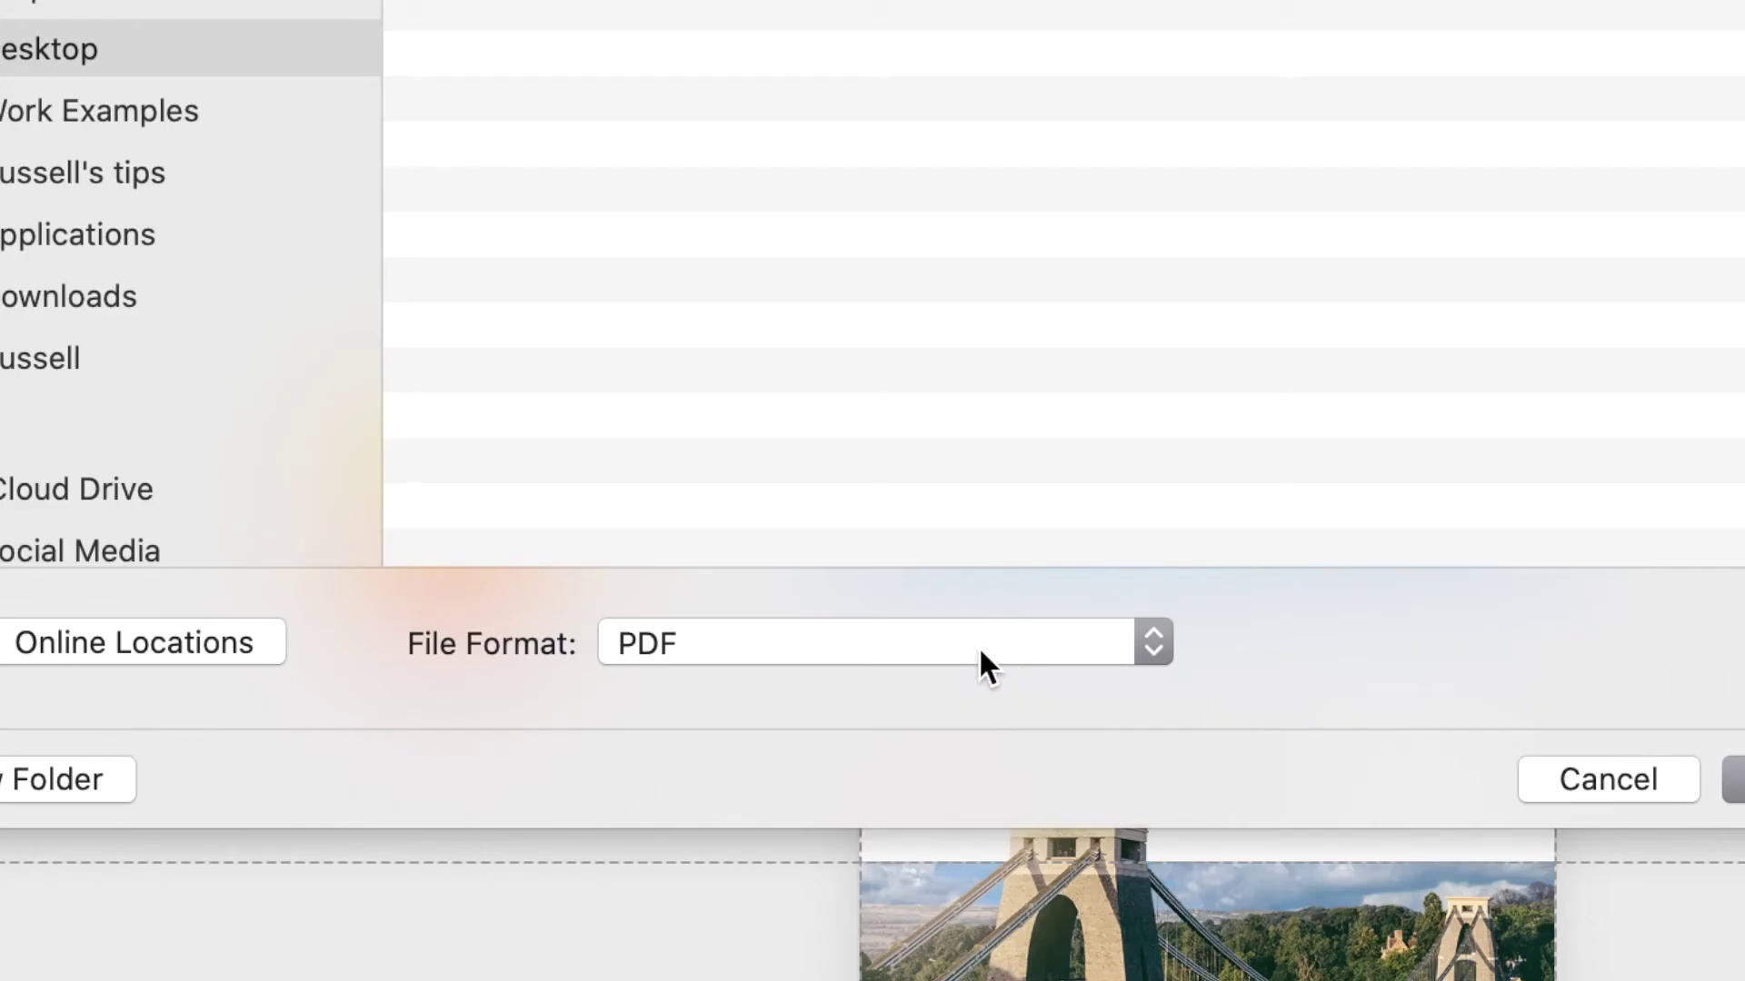
pyautogui.click(979, 646)
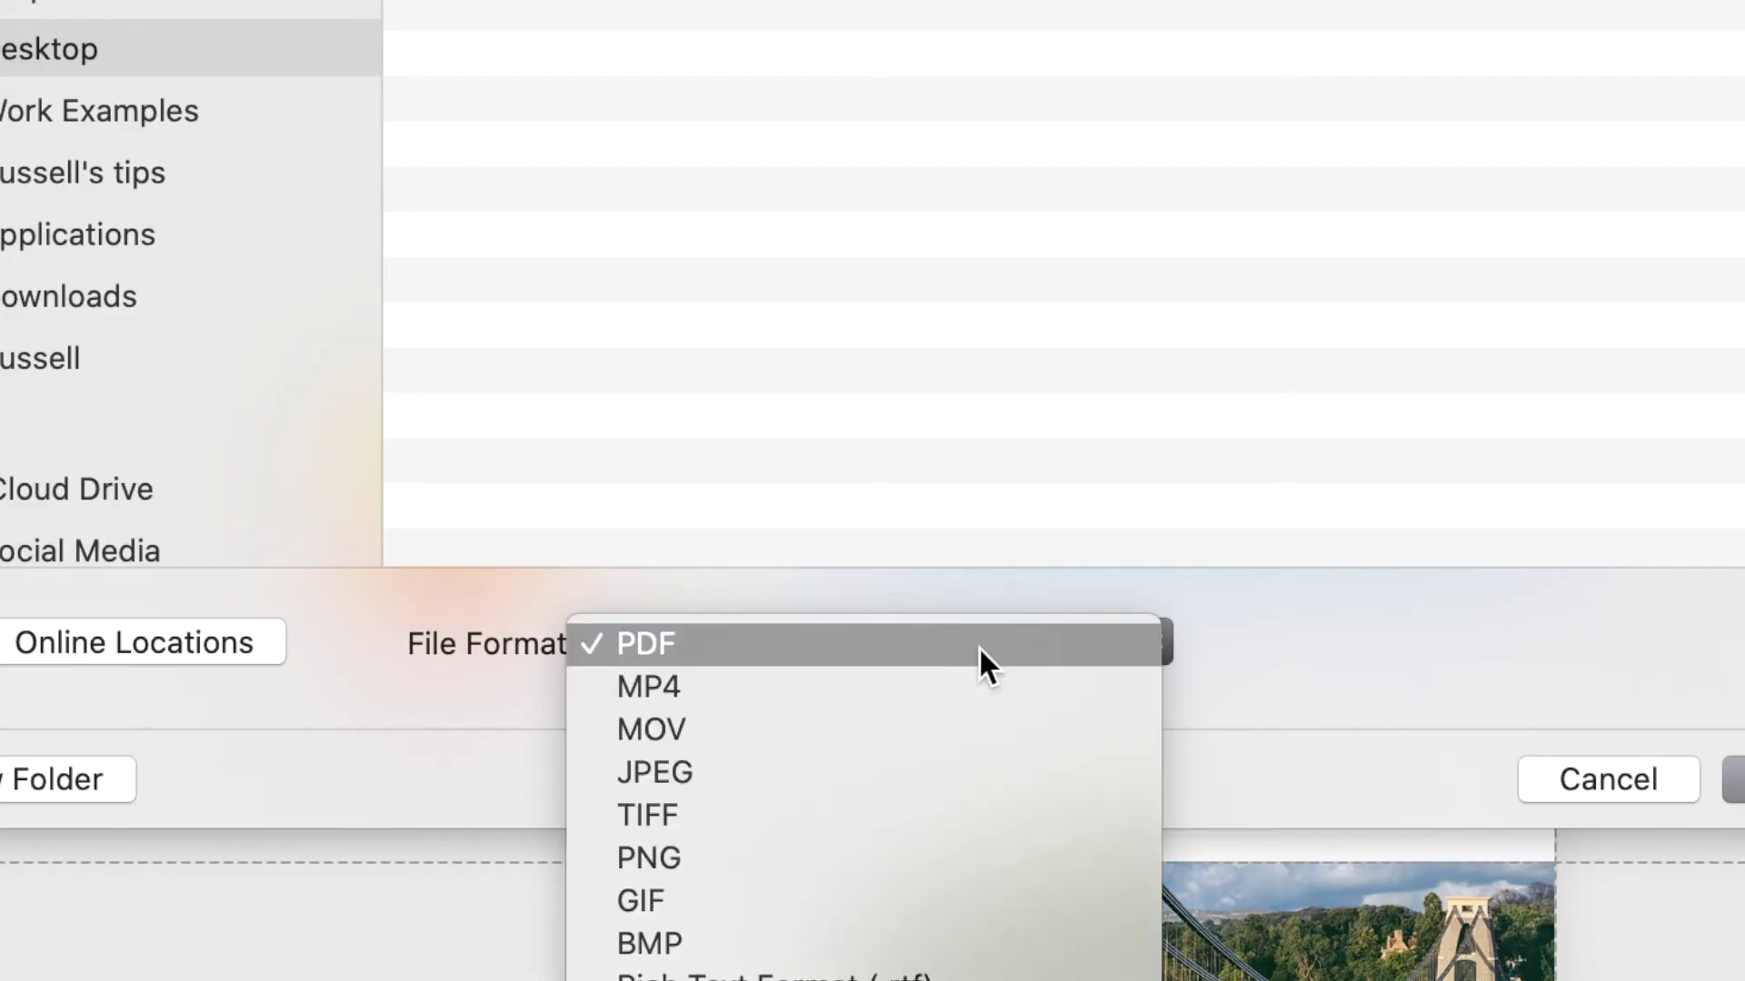
pyautogui.click(927, 689)
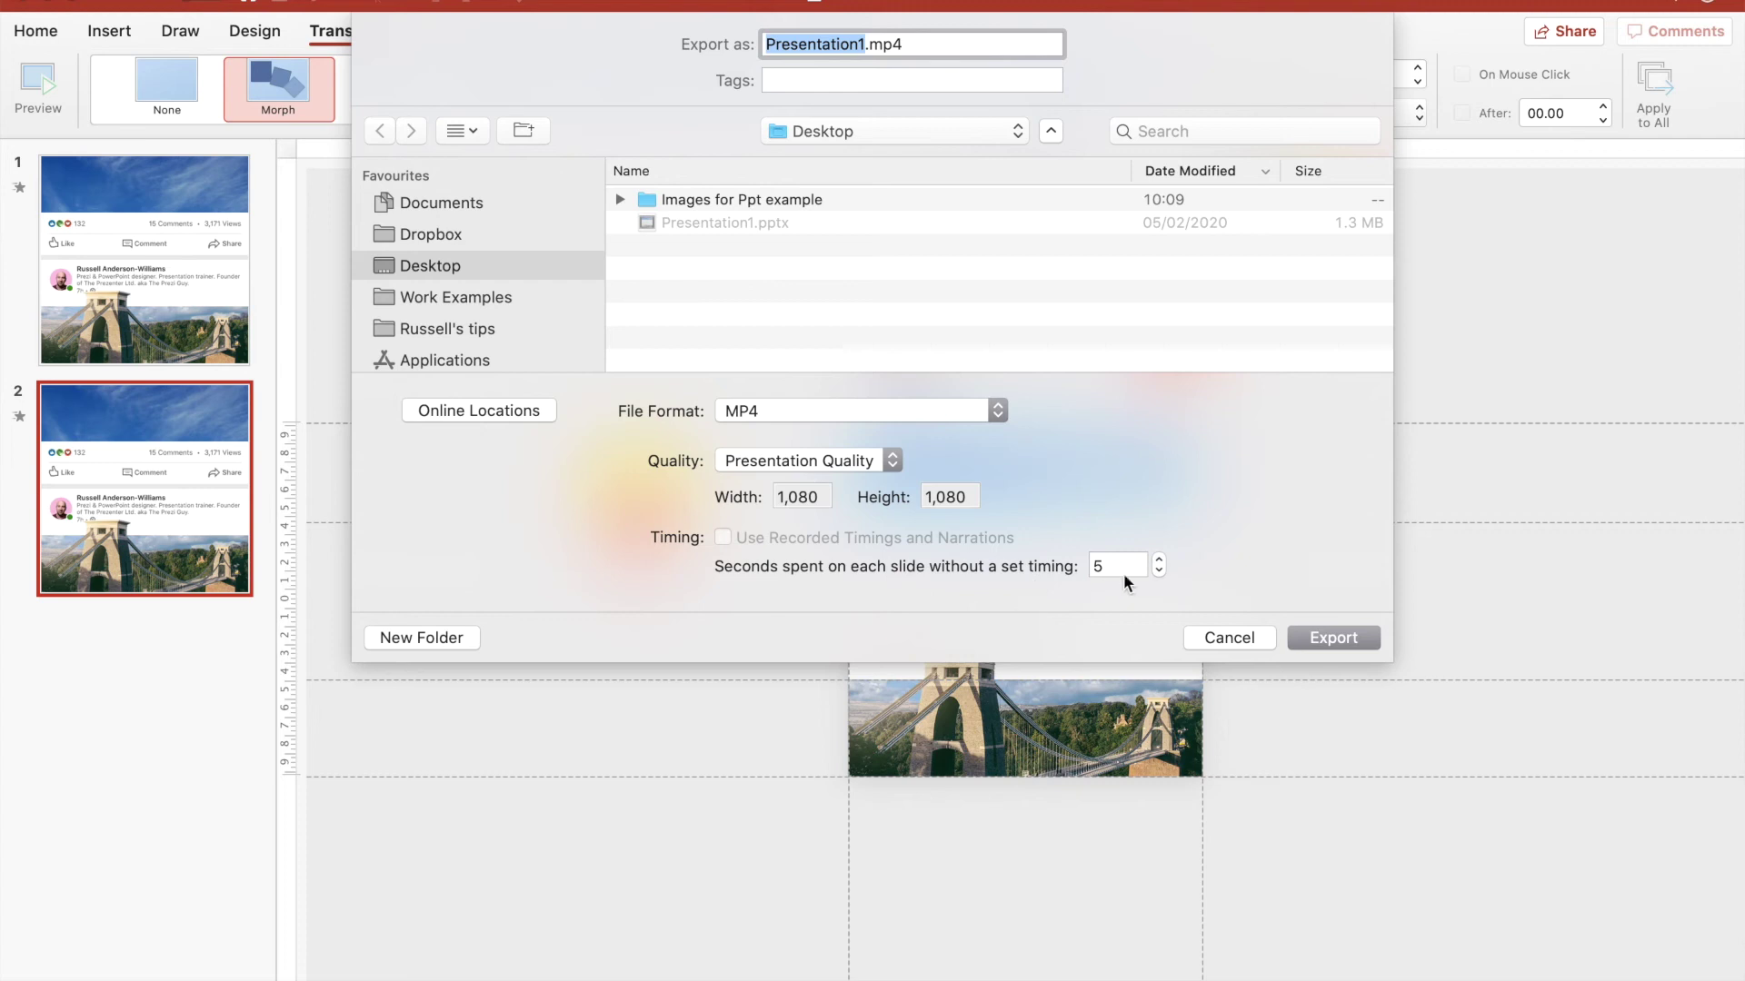
pyautogui.click(1330, 639)
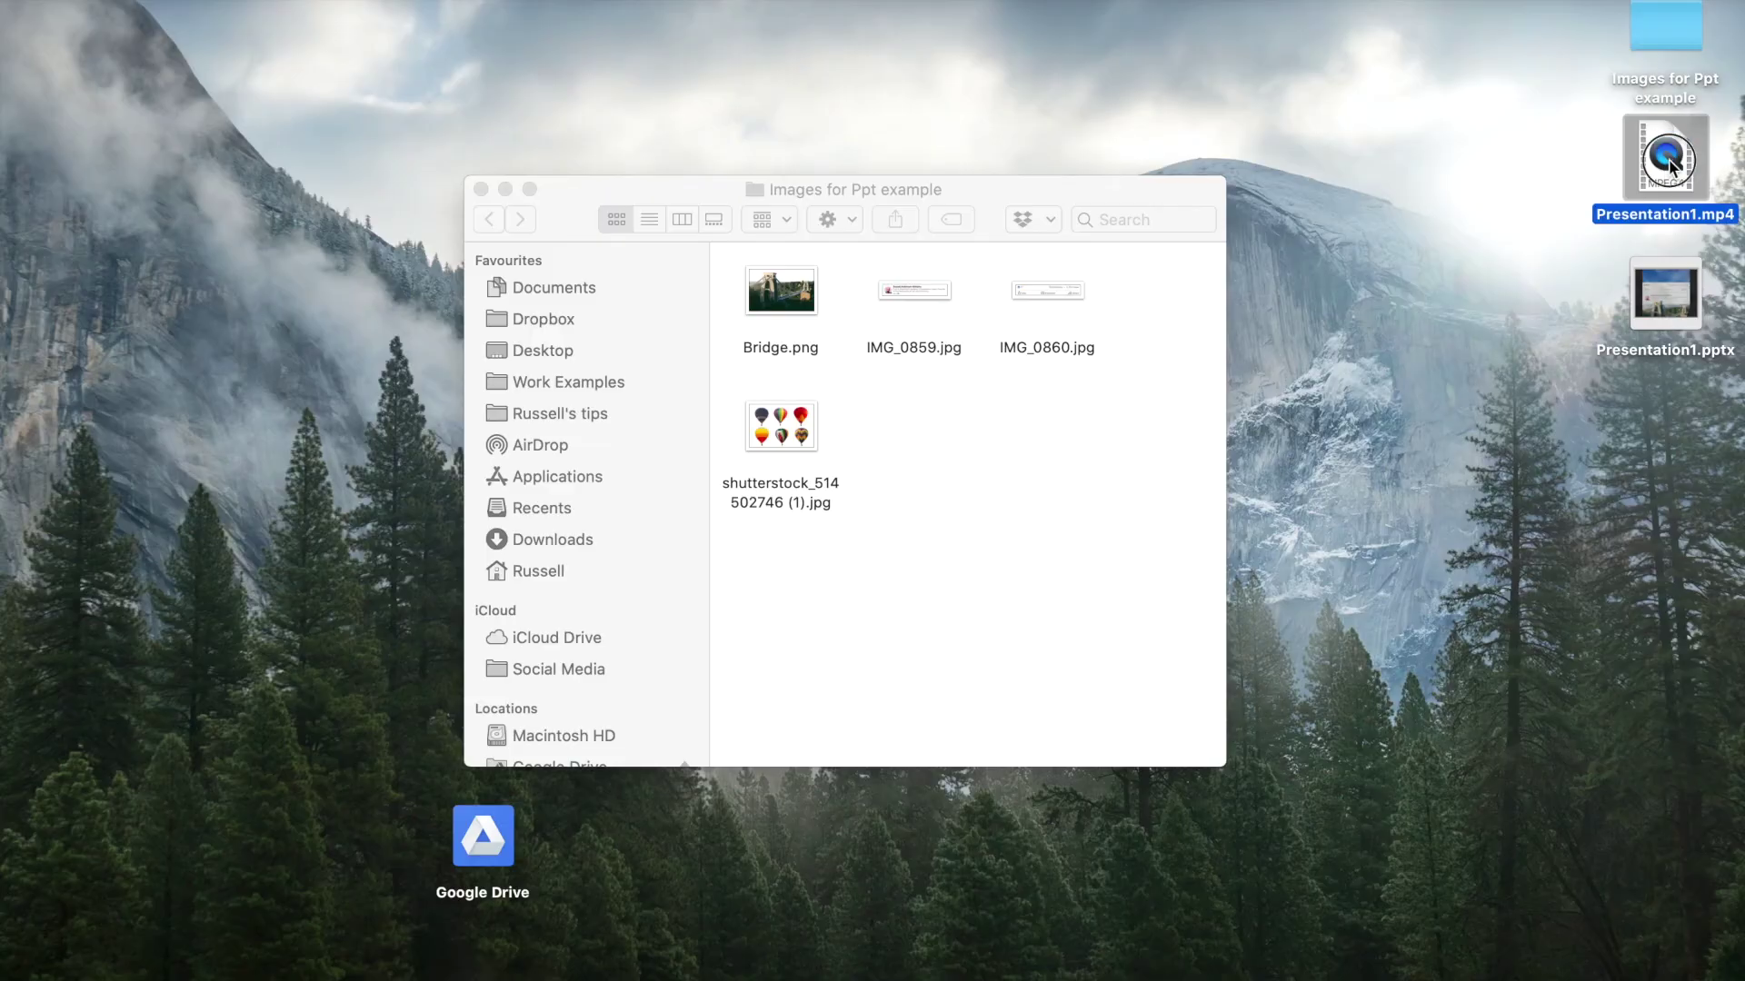
# Play the exported Presentation1.mp4 from the Desktop in QuickTime Player
pyautogui.moveTo(1666, 154); pyautogui.dragTo(1404, 182)
pyautogui.doubleClick(1409, 172)
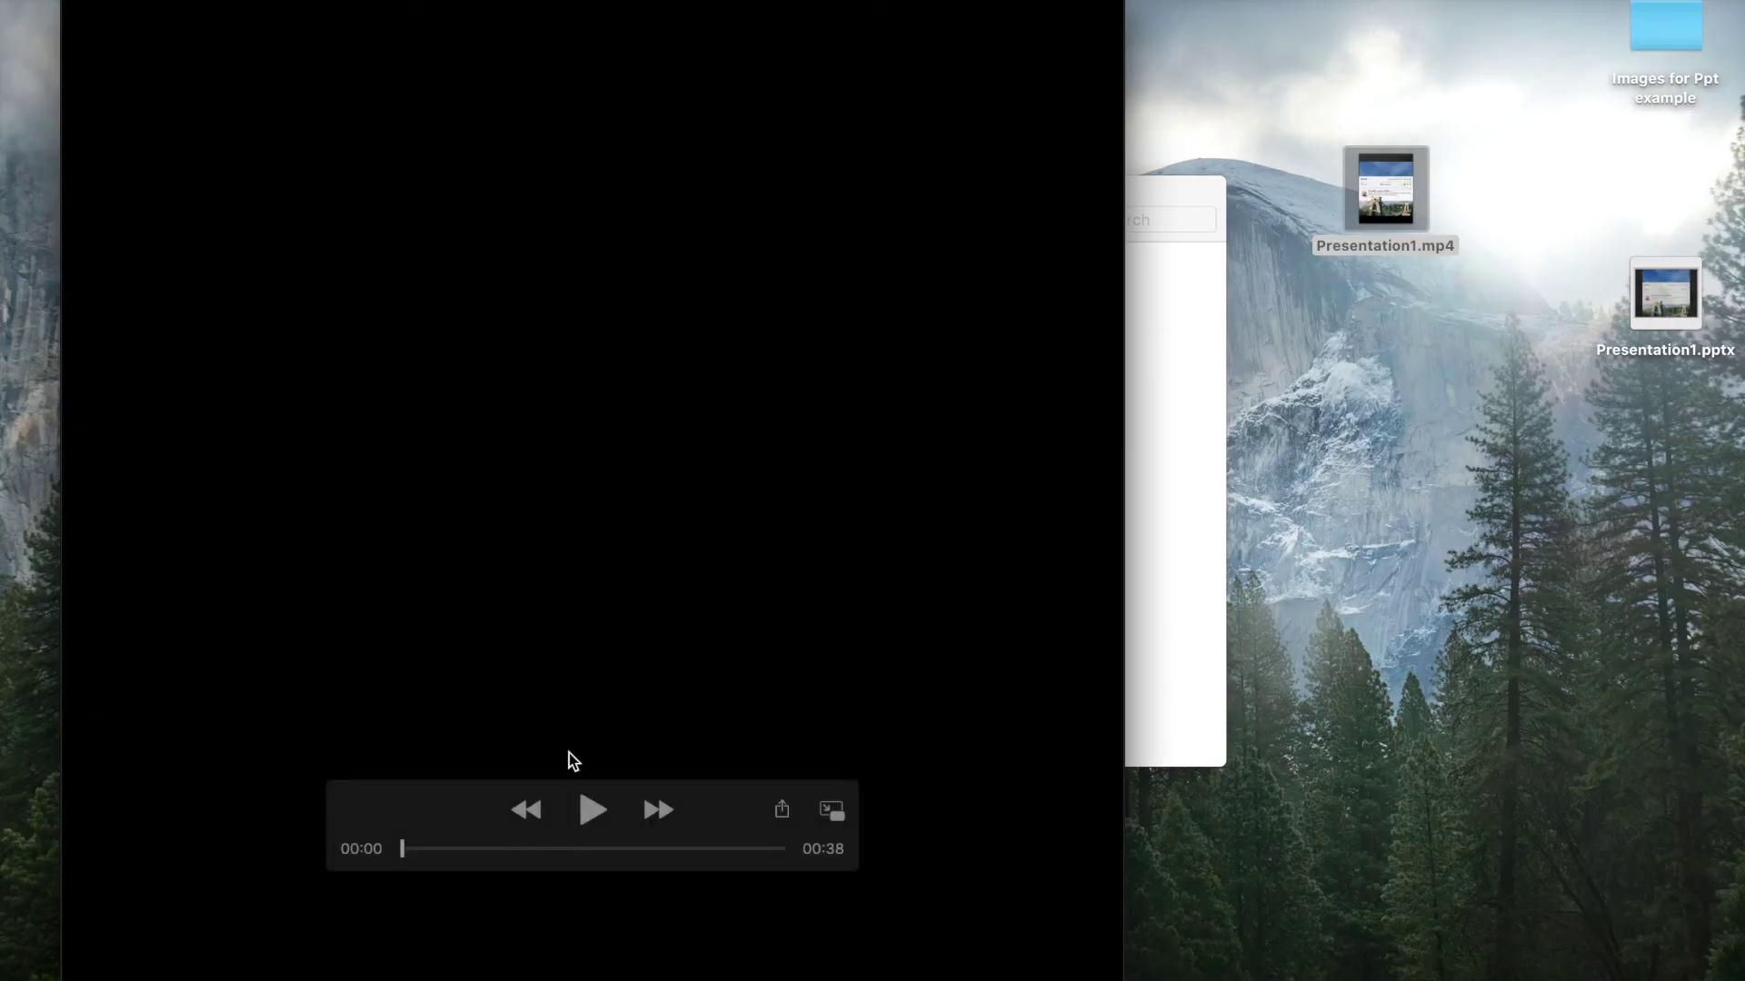
pyautogui.click(592, 810)
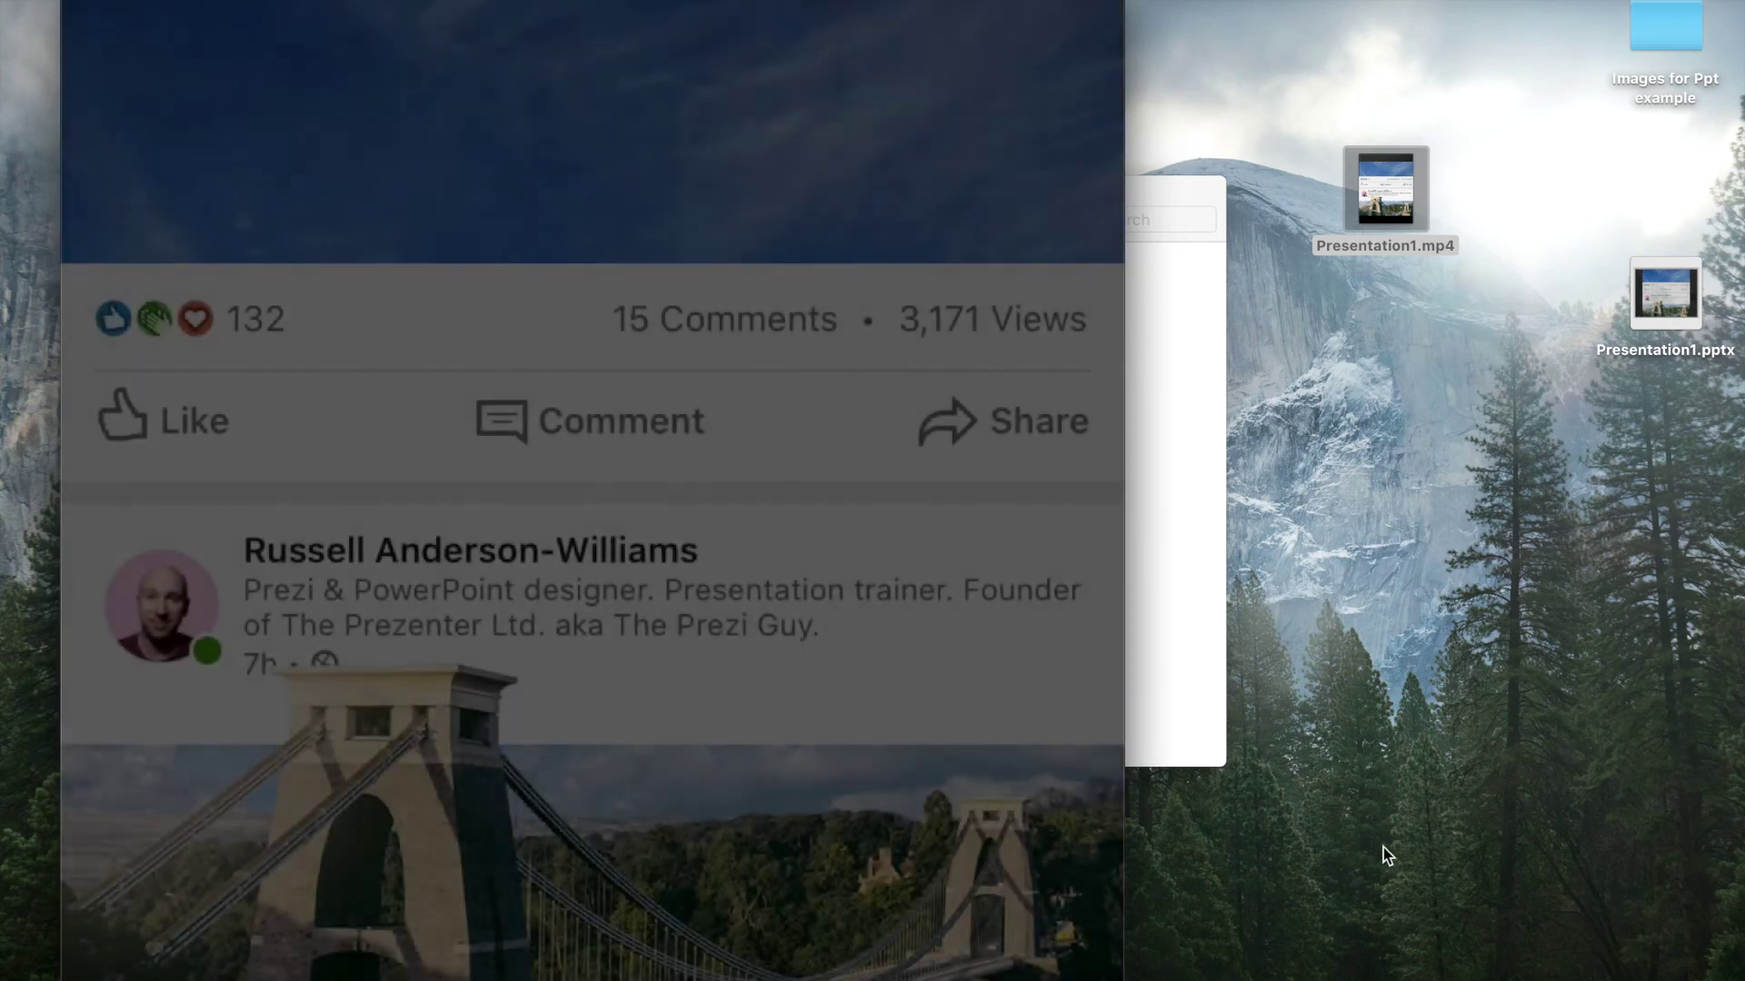